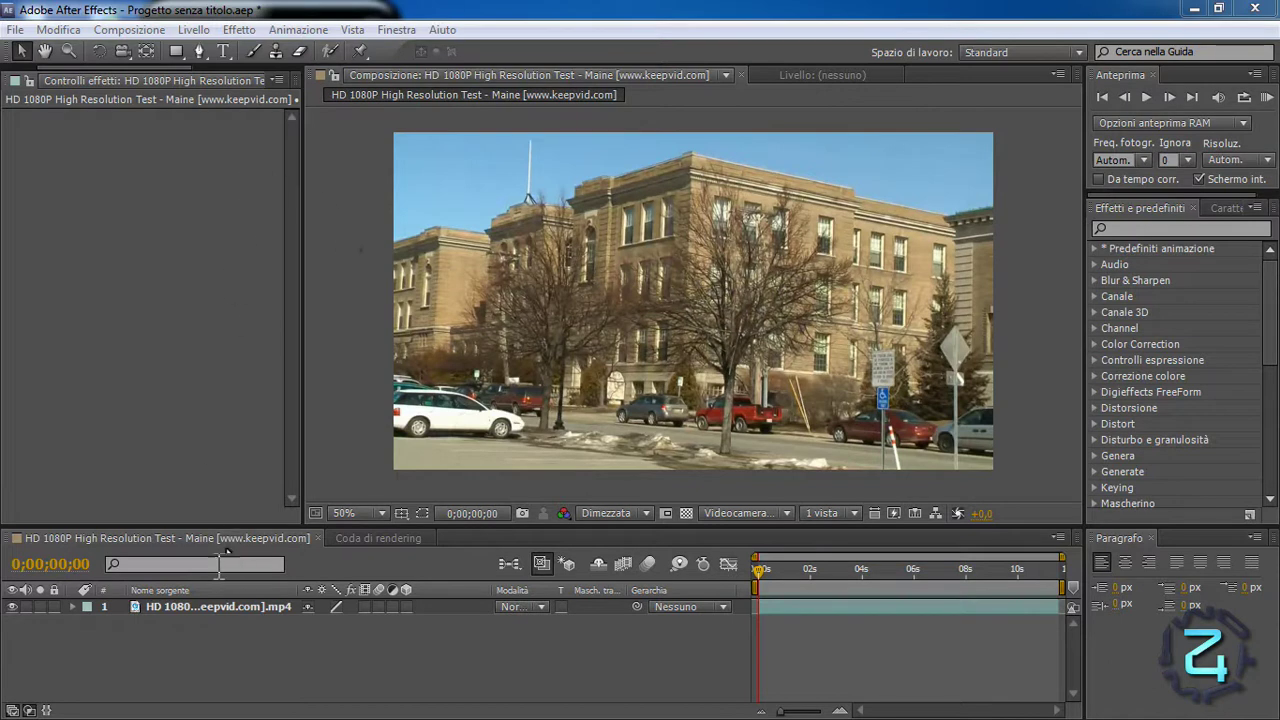
# - Create a black 2000 × 2000 px solid layer above the HD 1080P footage layer
pyautogui.click(187, 606)
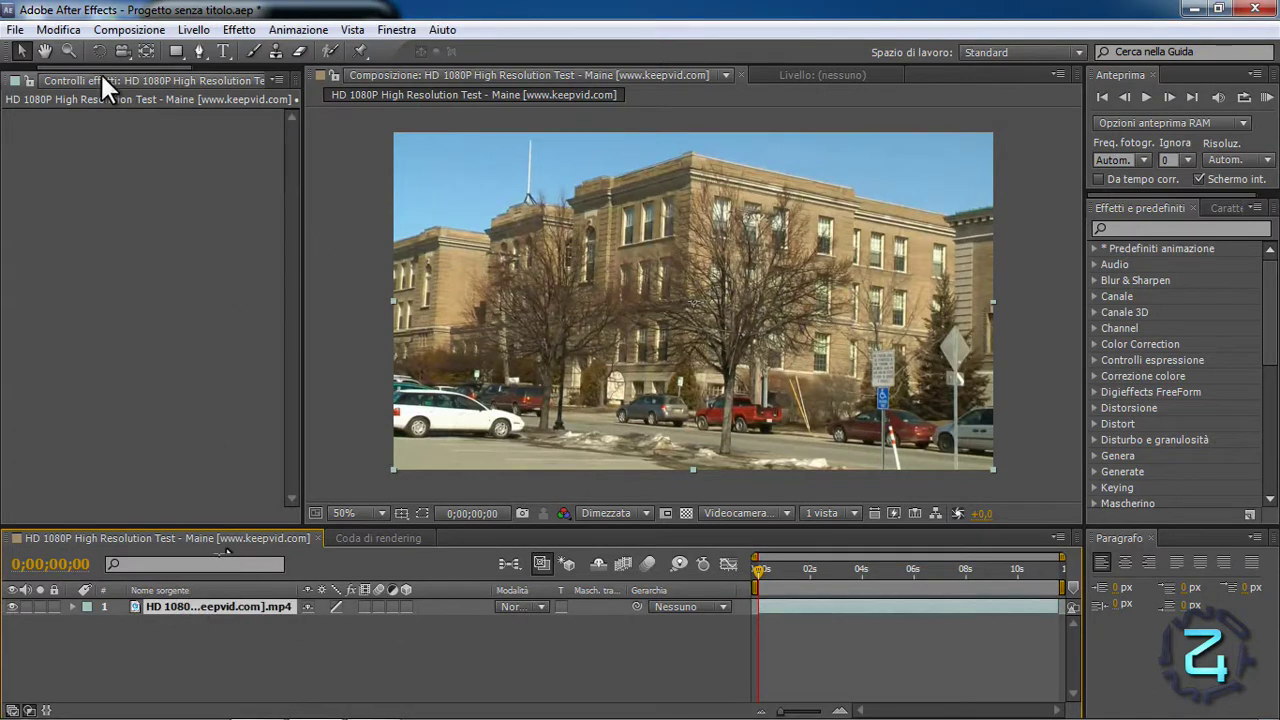
pyautogui.click(184, 30)
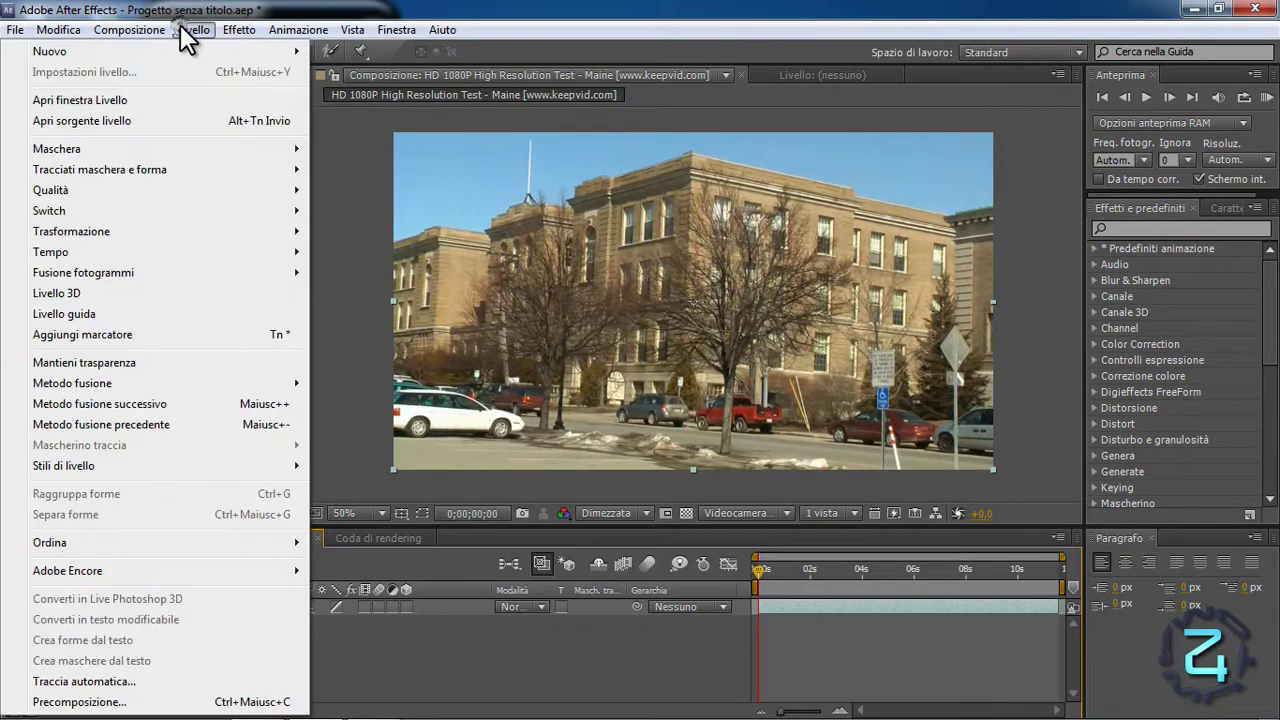
pyautogui.moveTo(202, 49)
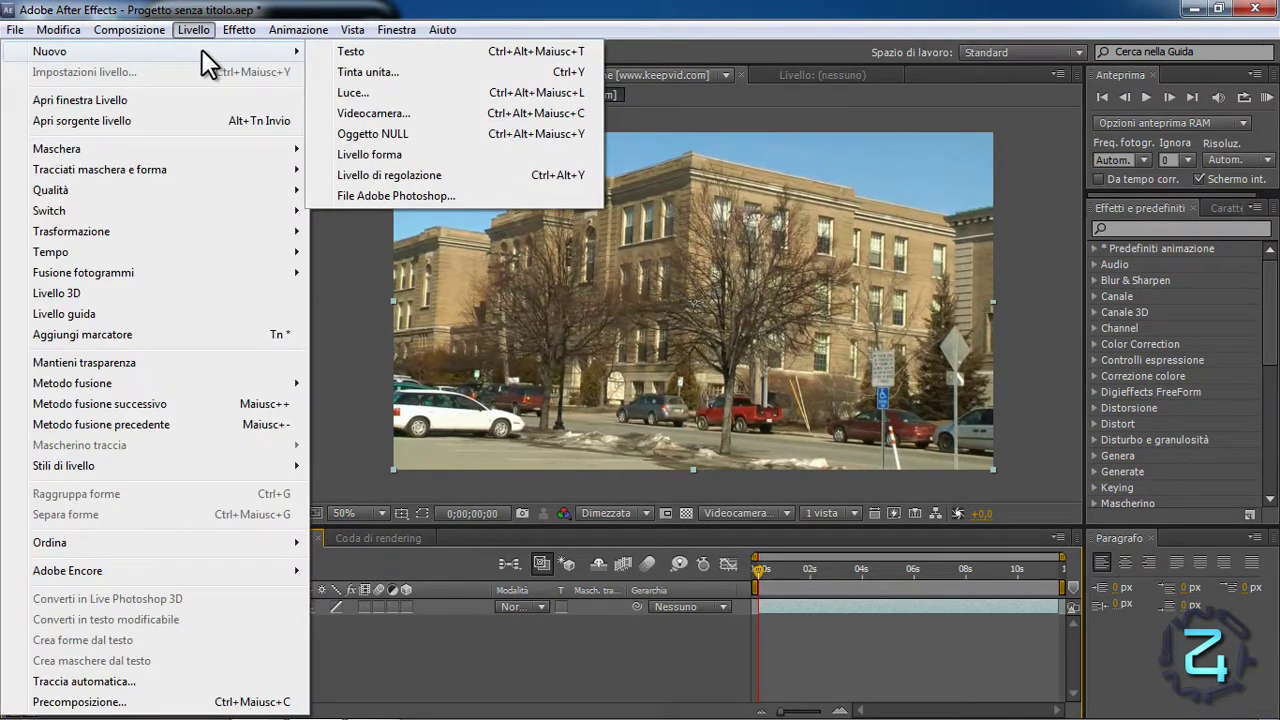
pyautogui.click(354, 68)
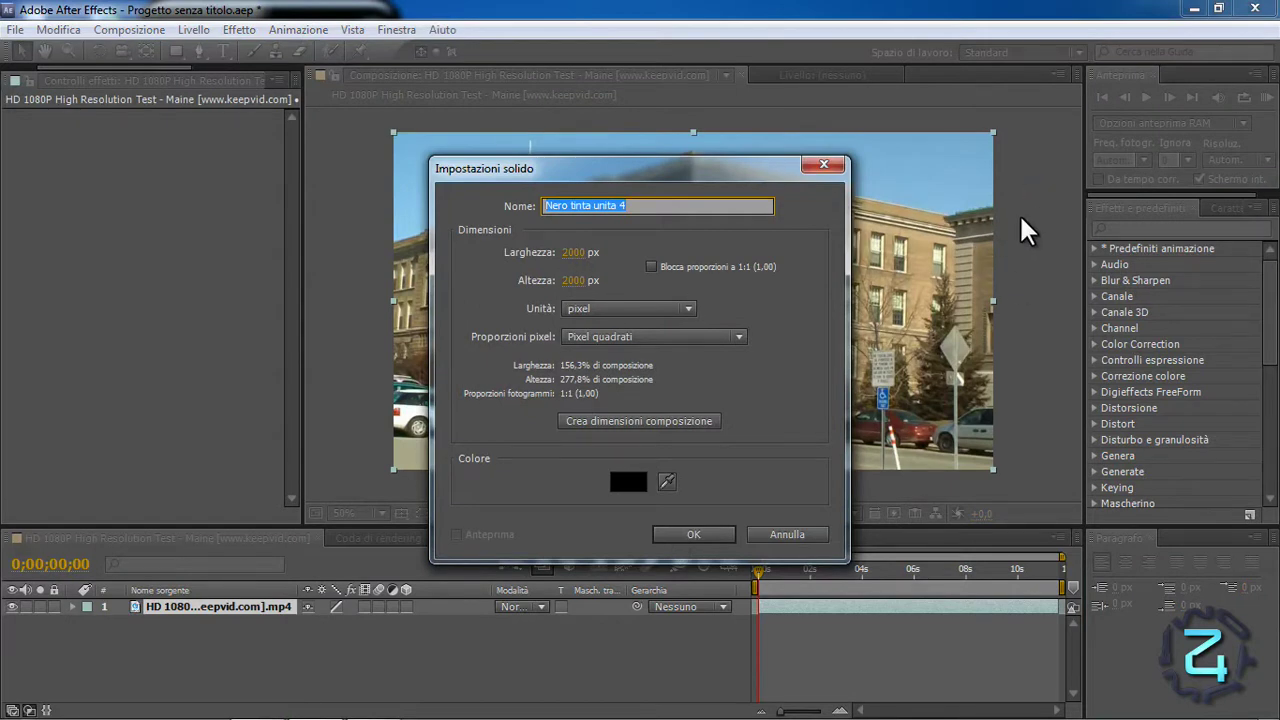
pyautogui.click(708, 533)
# - Apply the Sfumatura effect from the Genera category to the black solid
pyautogui.press(',')
pyautogui.press(',')
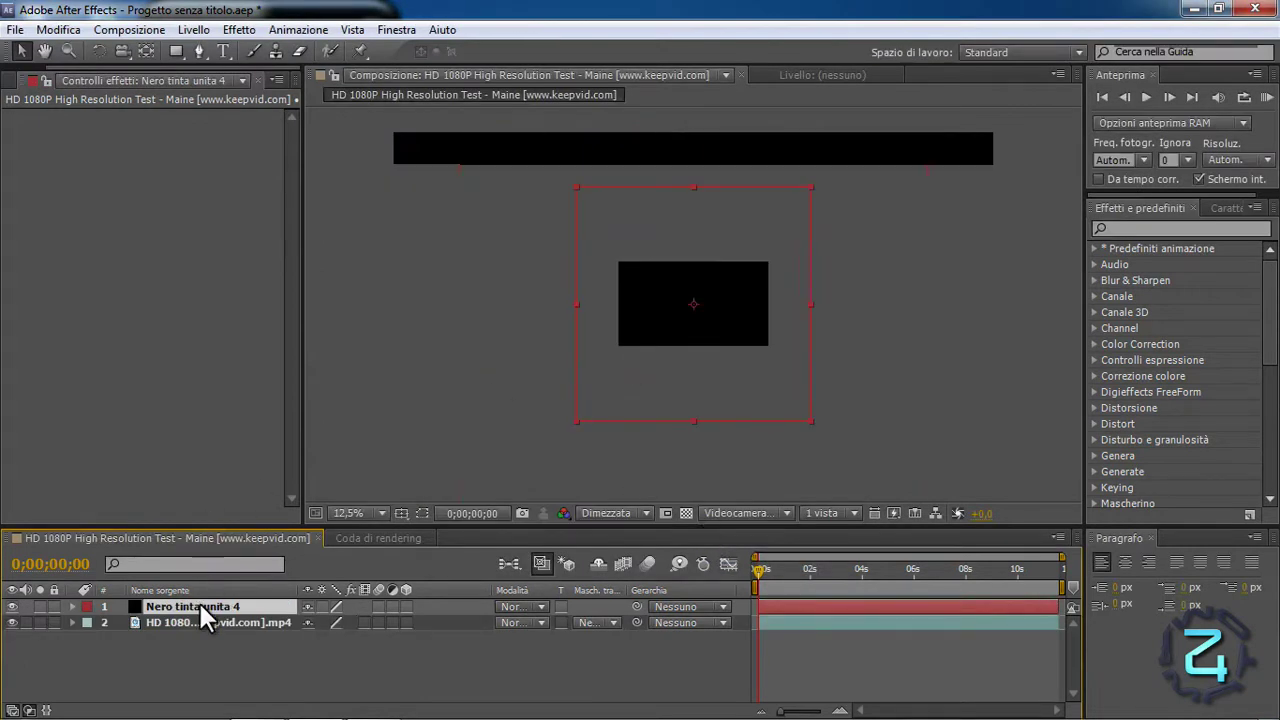
pyautogui.click(239, 29)
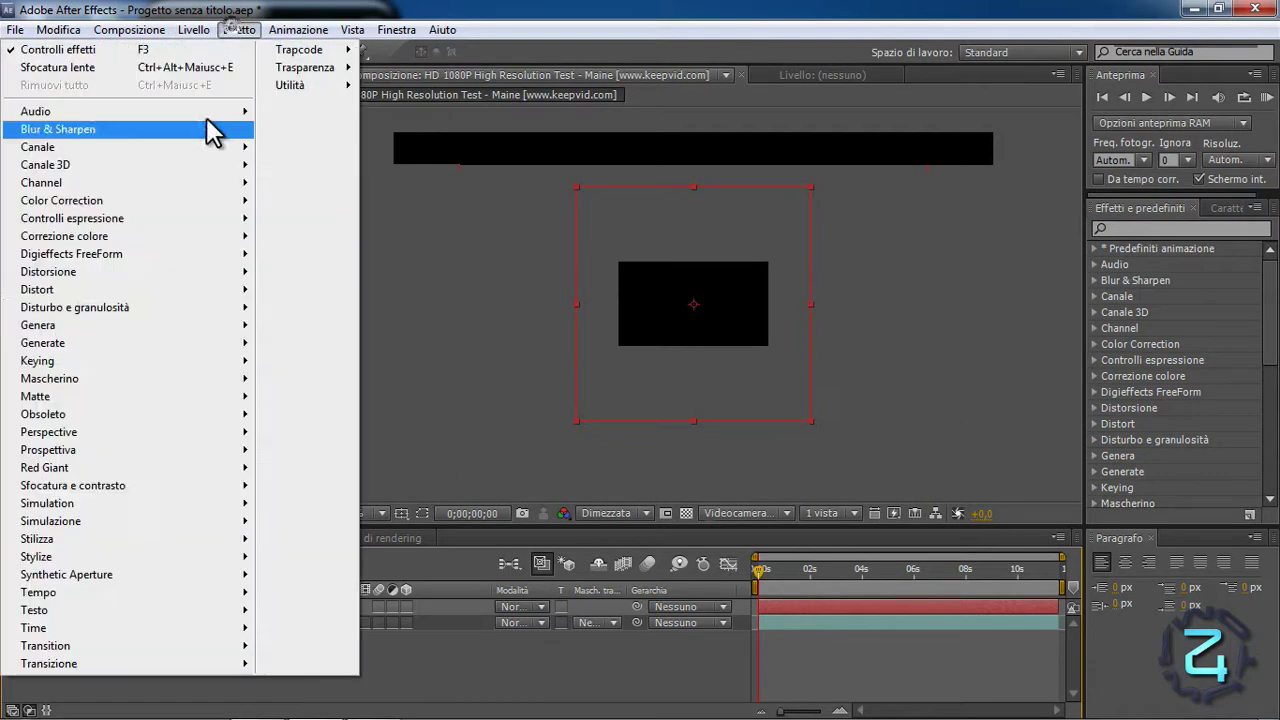
pyautogui.moveTo(175, 325)
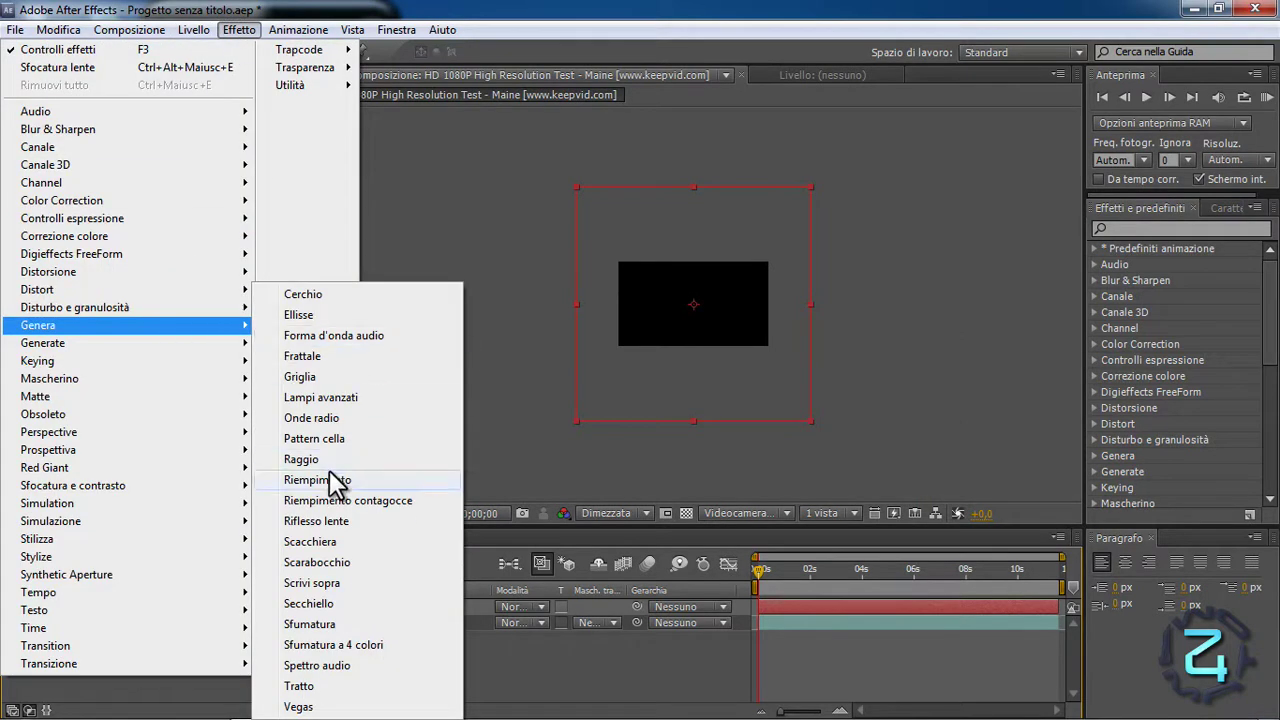
pyautogui.click(305, 626)
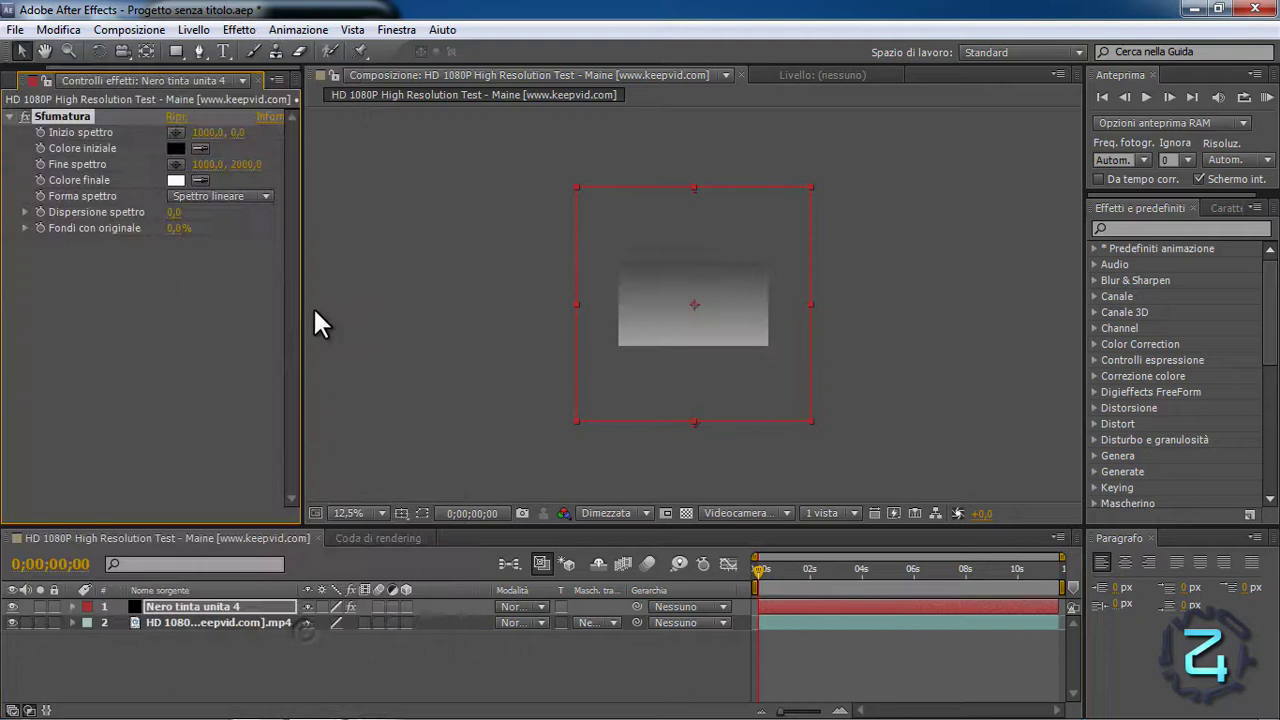
# - Place the gradient's start point at about 1000, 800 and its end point at about 1000, 1040
pyautogui.click(177, 127)
pyautogui.click(697, 280)
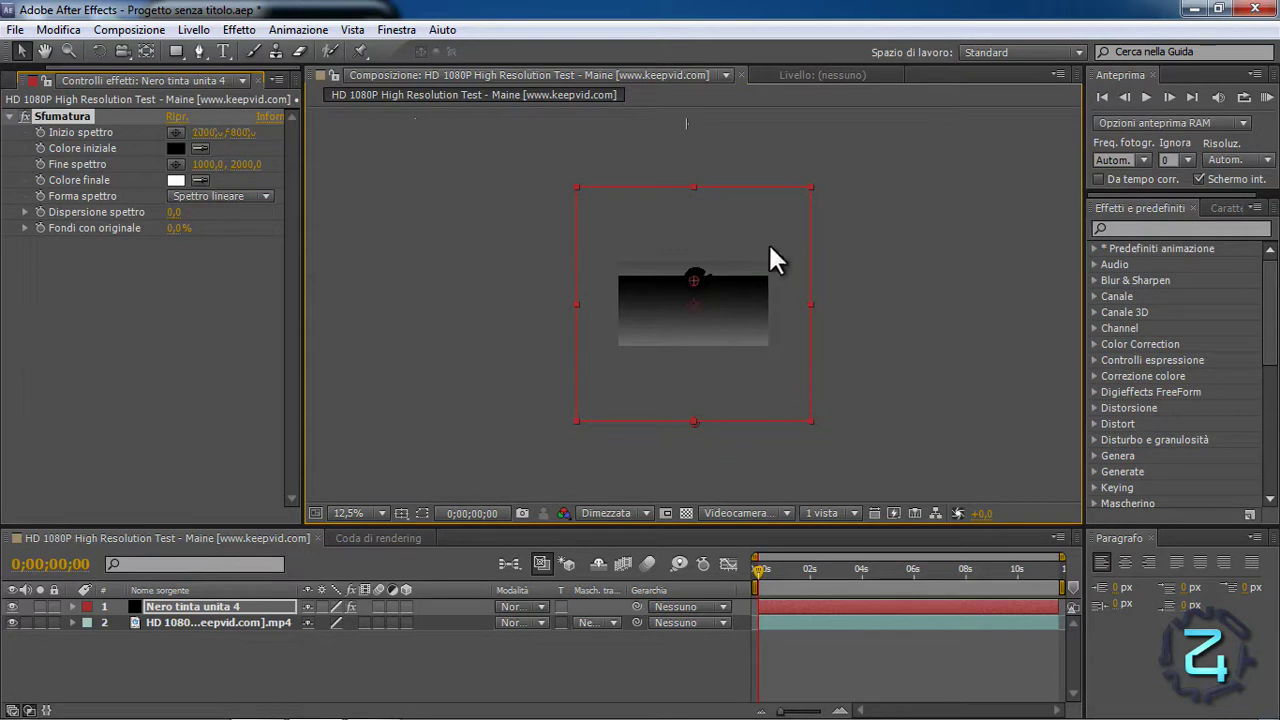
pyautogui.click(175, 165)
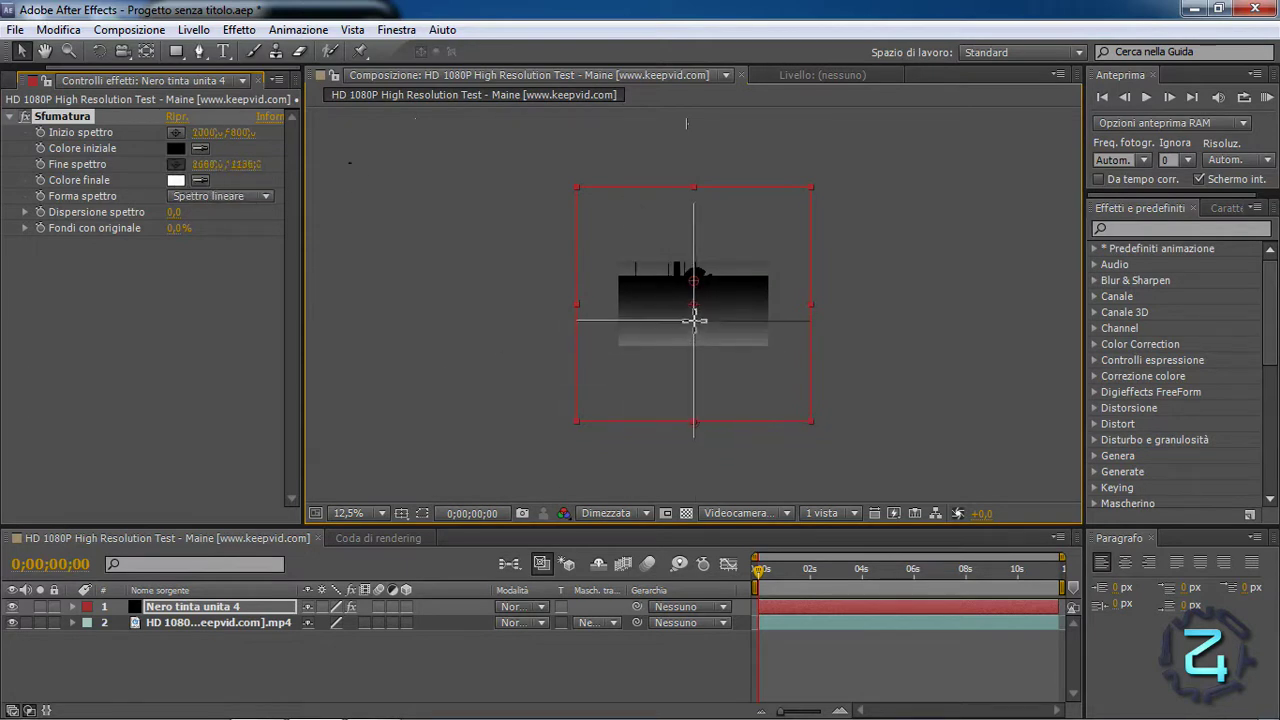
pyautogui.click(696, 330)
pyautogui.moveTo(694, 318); pyautogui.dragTo(694, 306)
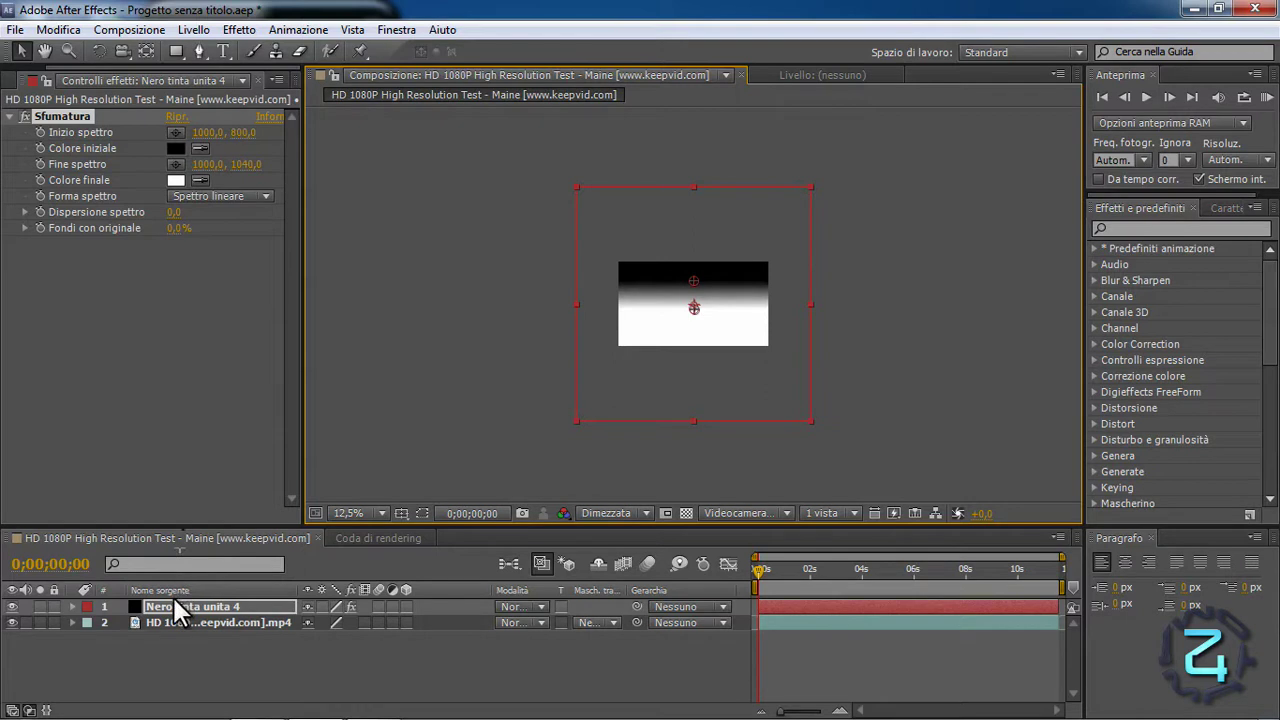
# - Duplicate the gradient solid and set the upper copy's rotation to 180°
pyautogui.click(174, 604)
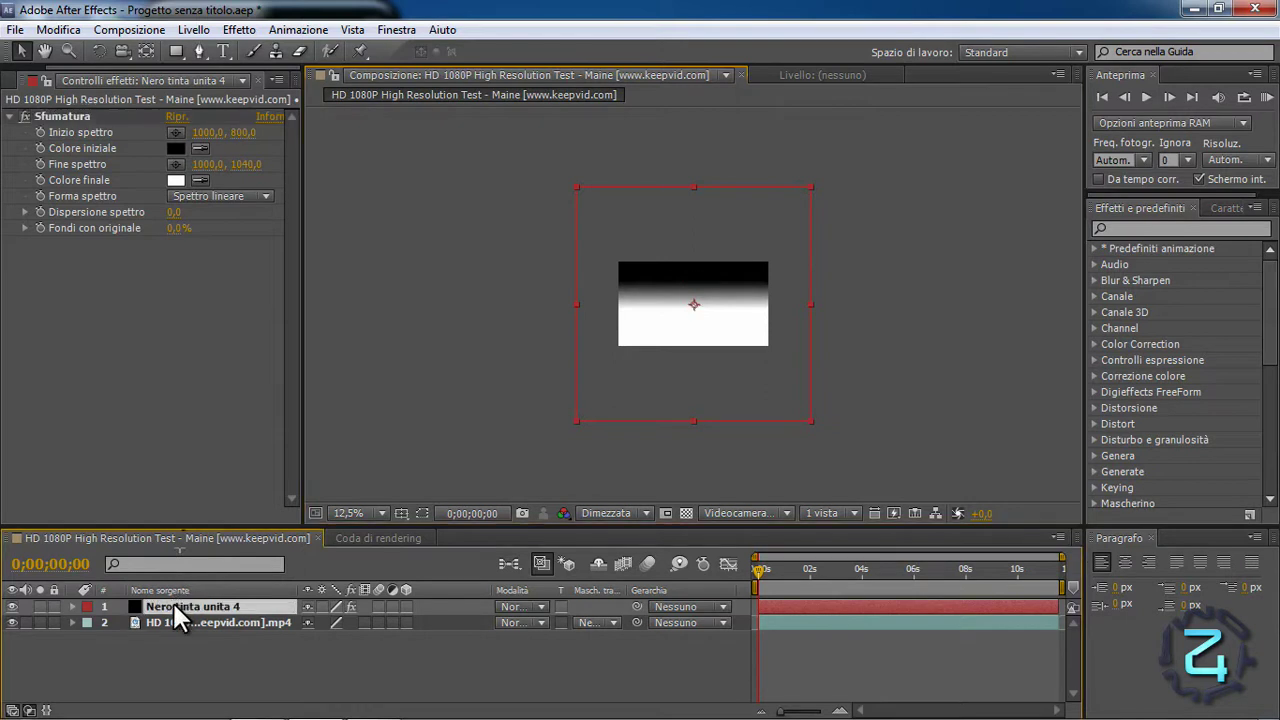
pyautogui.hotkey('ctrl', 'd')
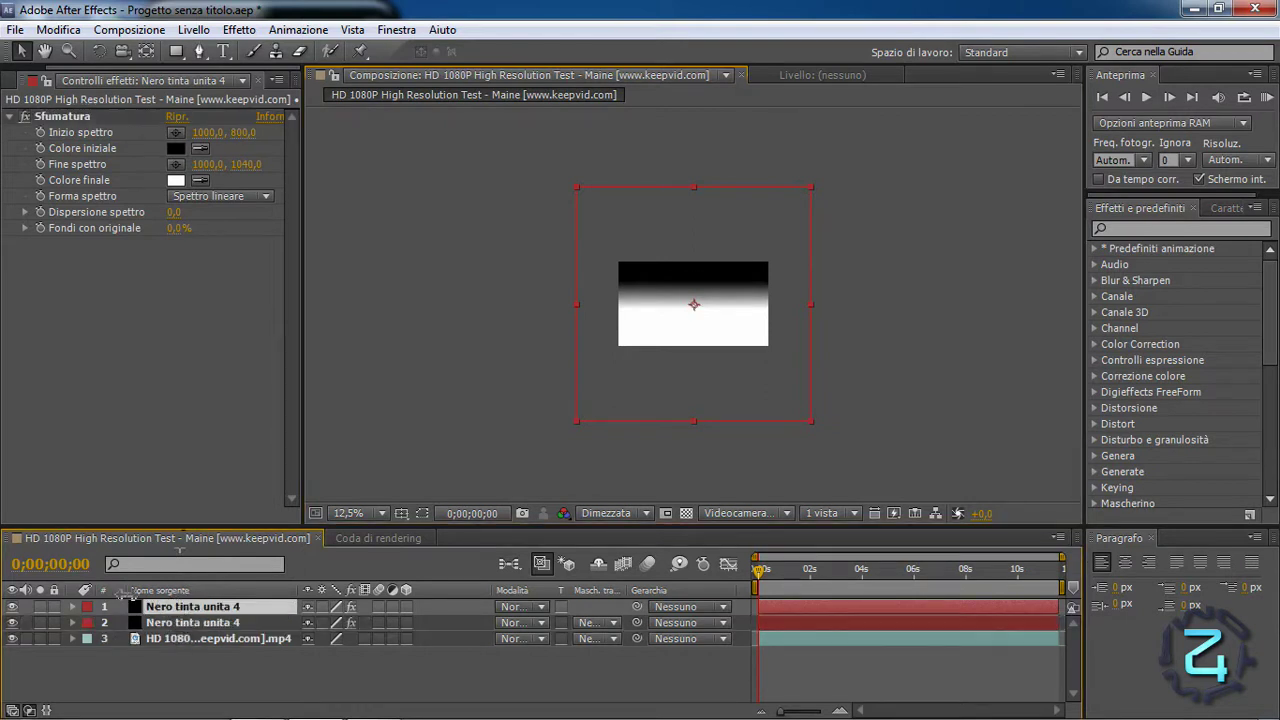
pyautogui.click(73, 606)
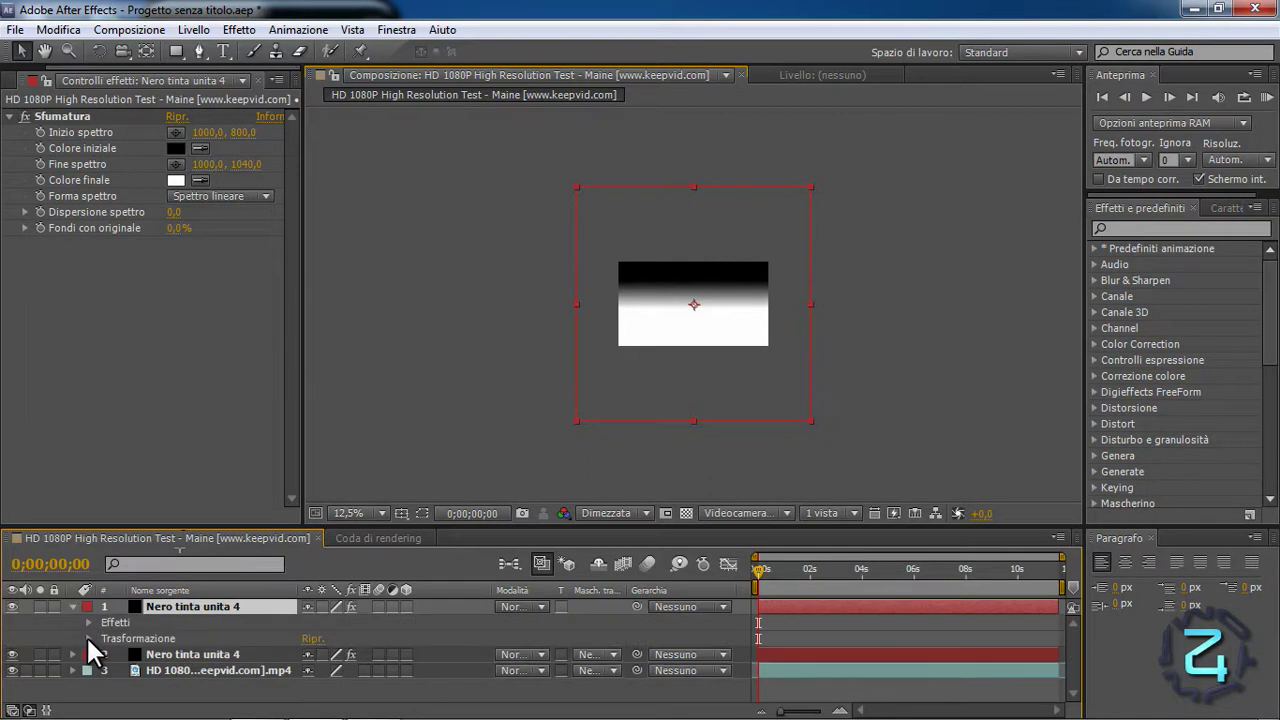
pyautogui.click(89, 638)
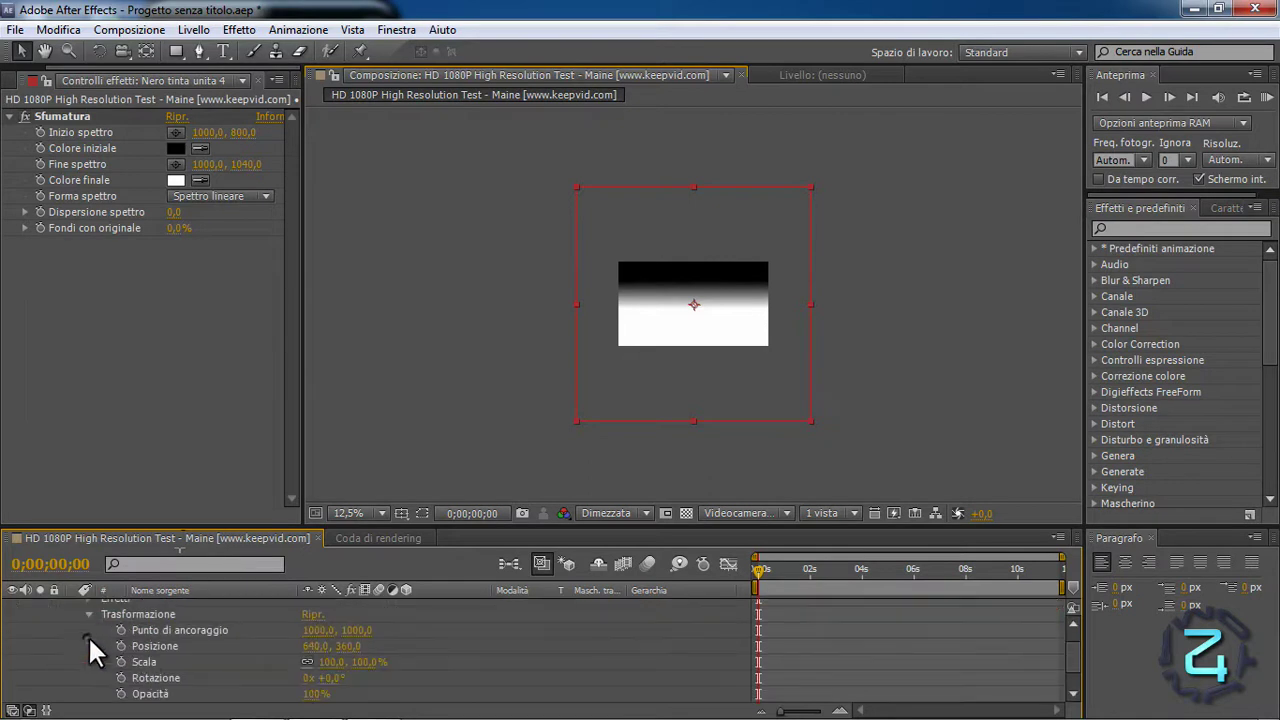
pyautogui.click(328, 678)
pyautogui.write('180')
pyautogui.press('Return')
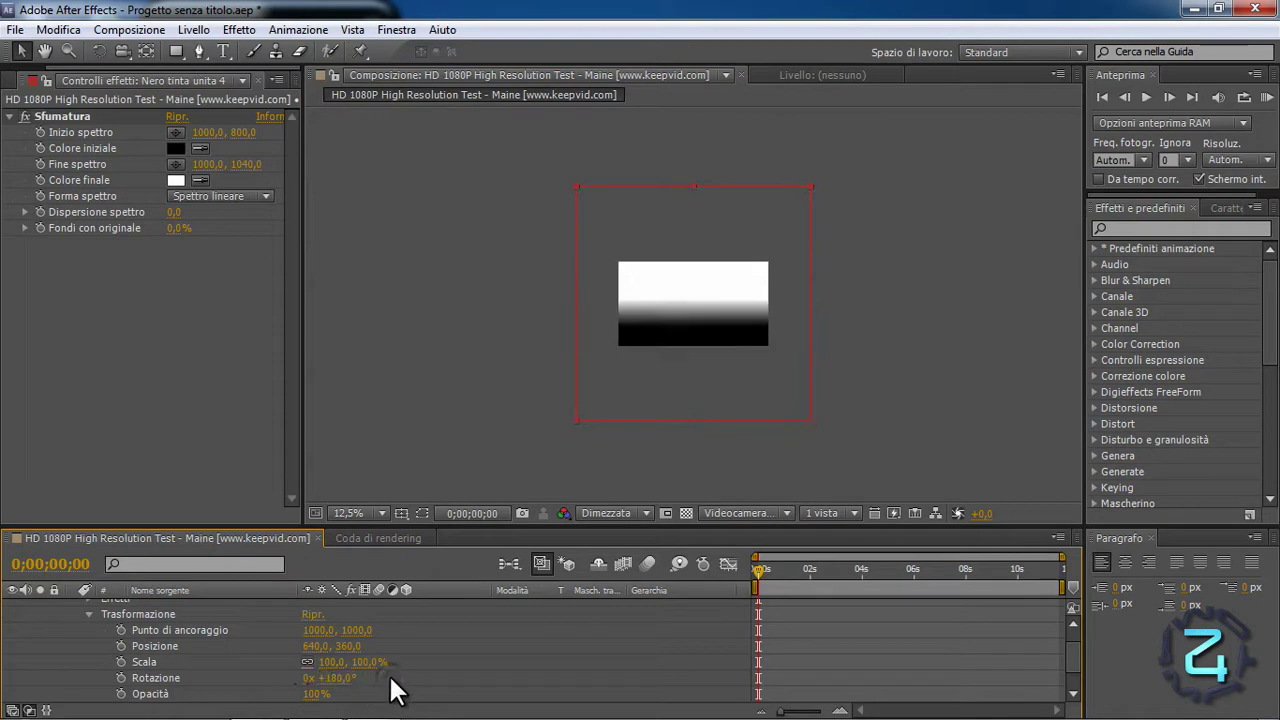
pyautogui.scroll(2, 86, 645)
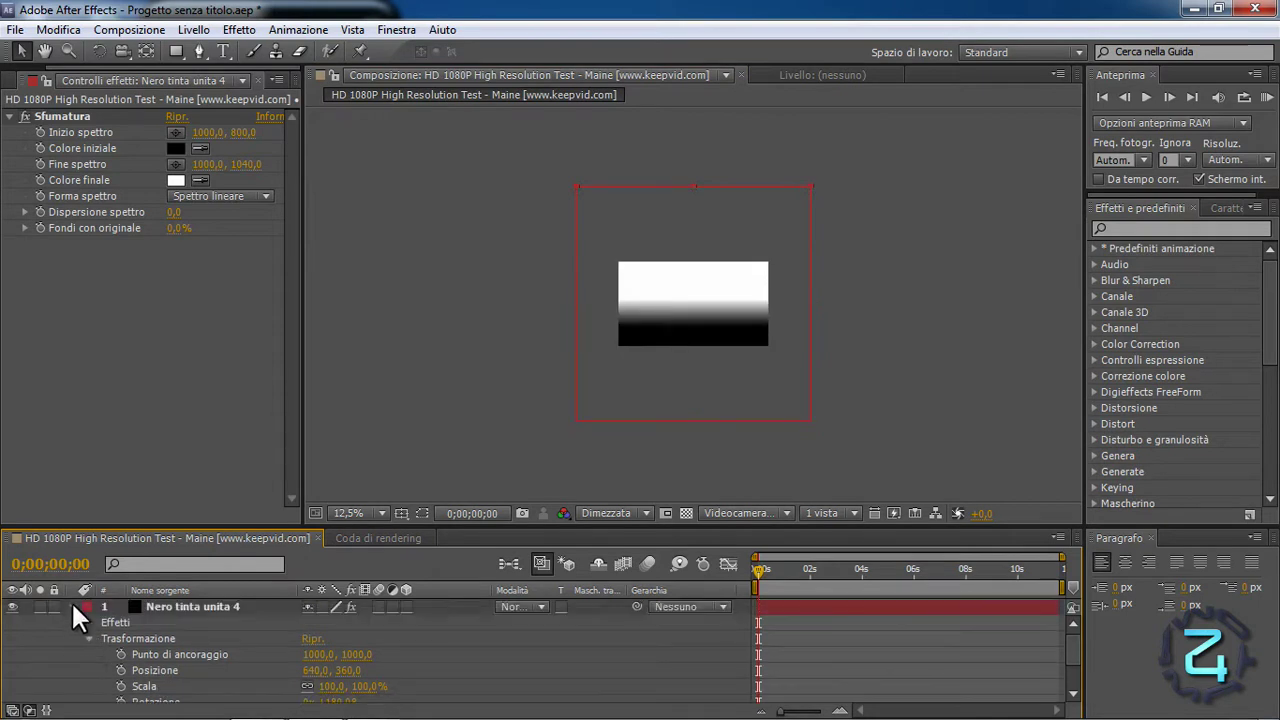
pyautogui.click(73, 606)
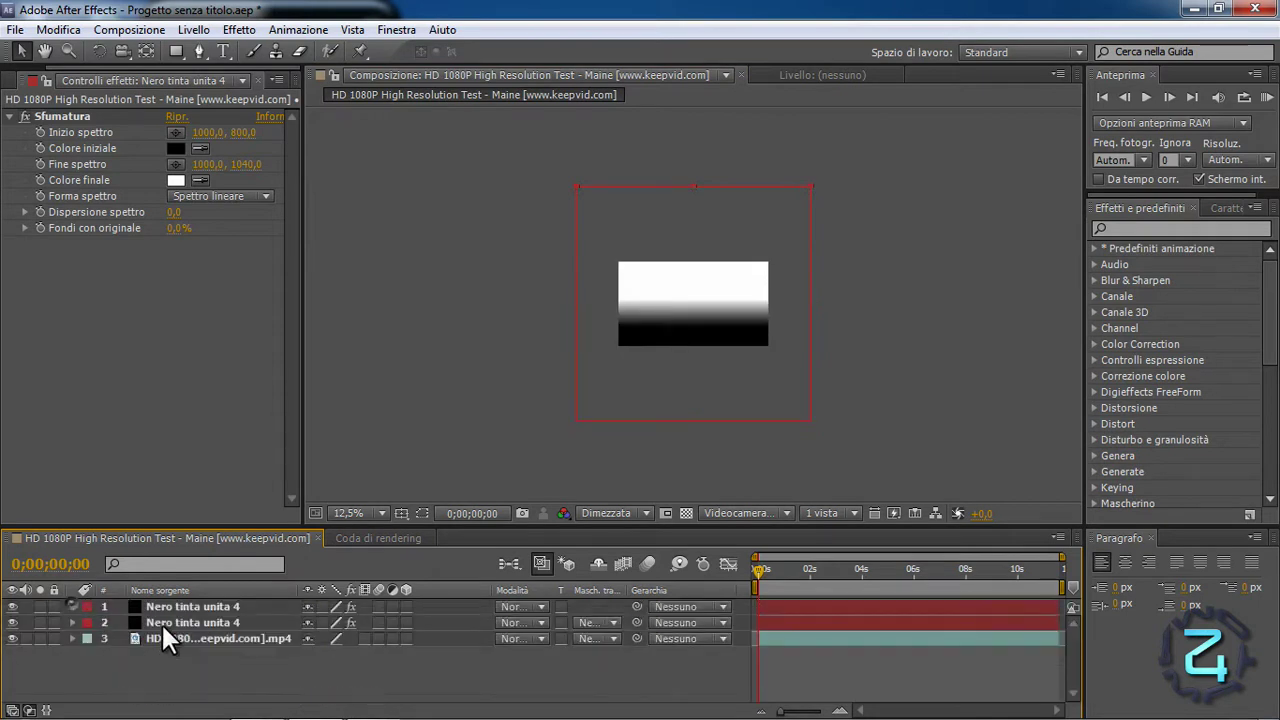
# - Set the upper solid's blending mode to Moltiplica and move its gradient end point to about 992, 932
pyautogui.click(537, 606)
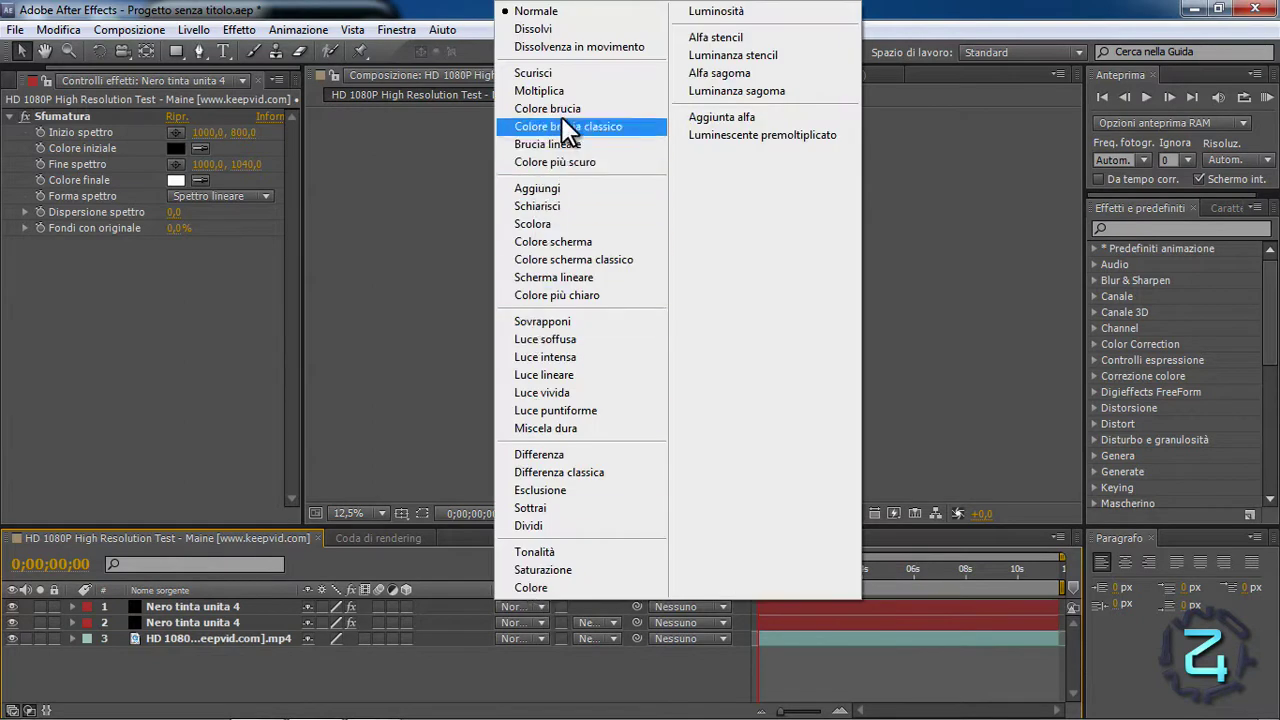
pyautogui.click(563, 90)
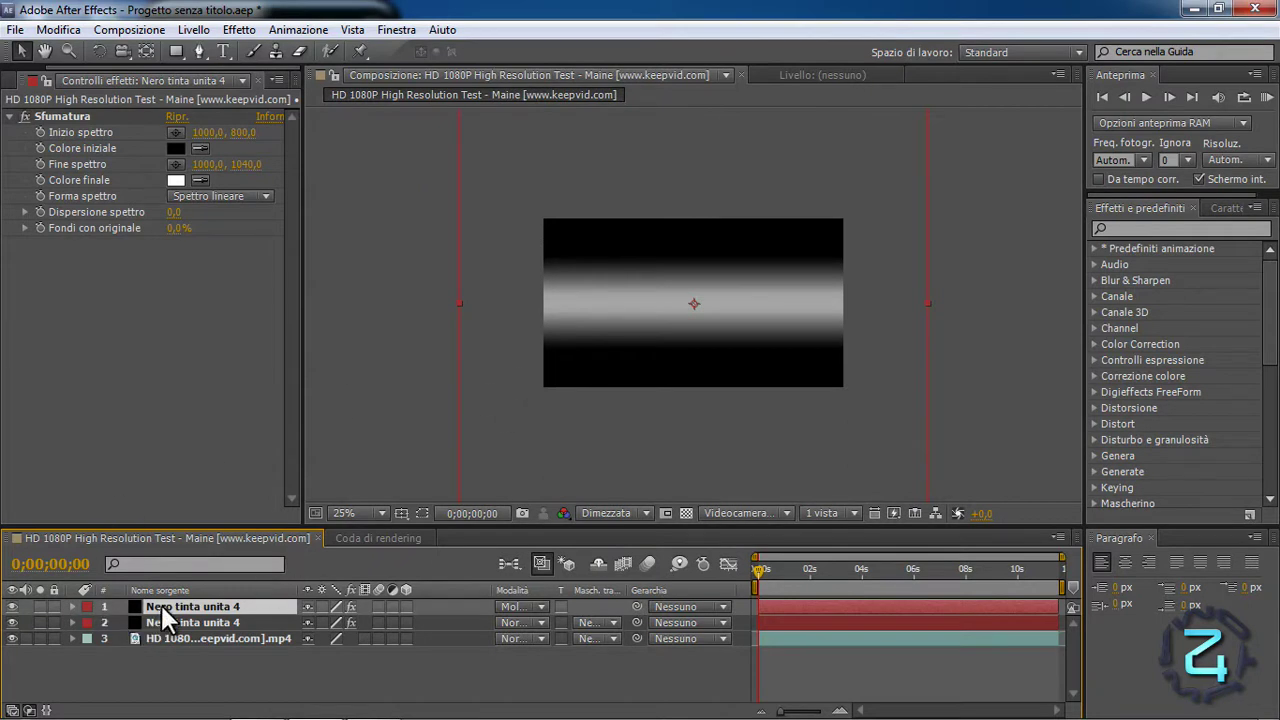
pyautogui.click(176, 163)
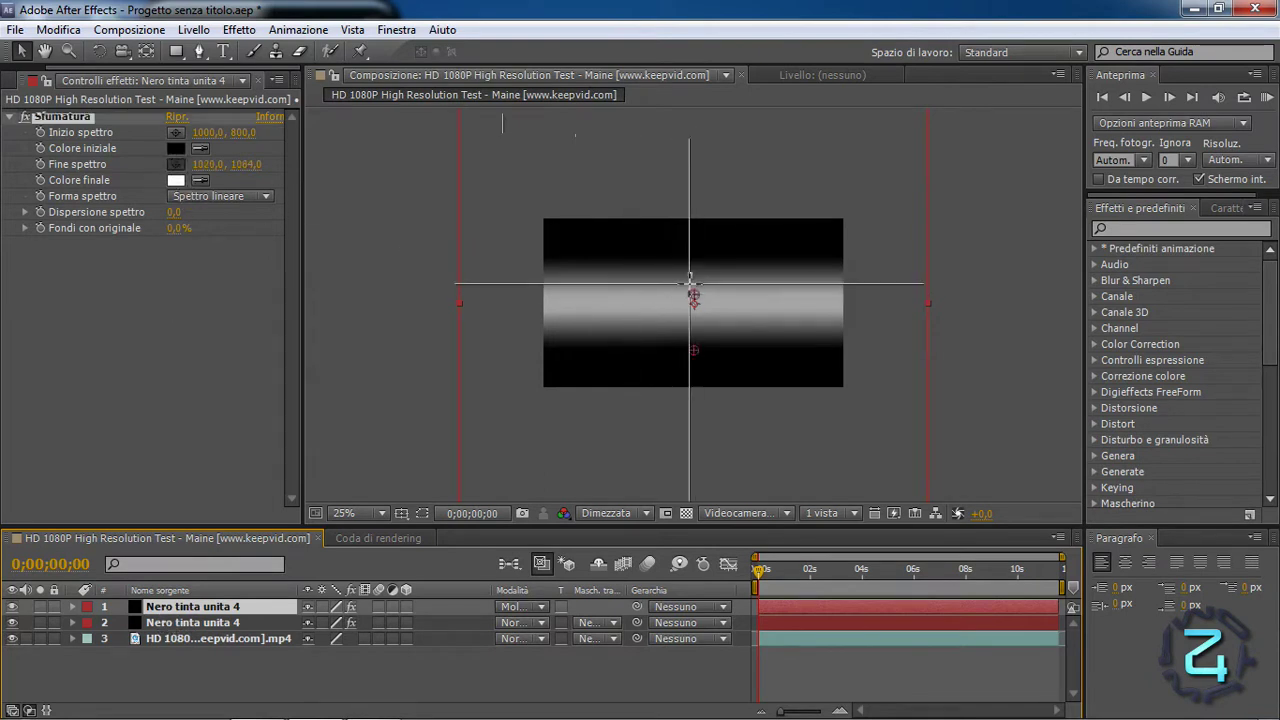
pyautogui.click(694, 302)
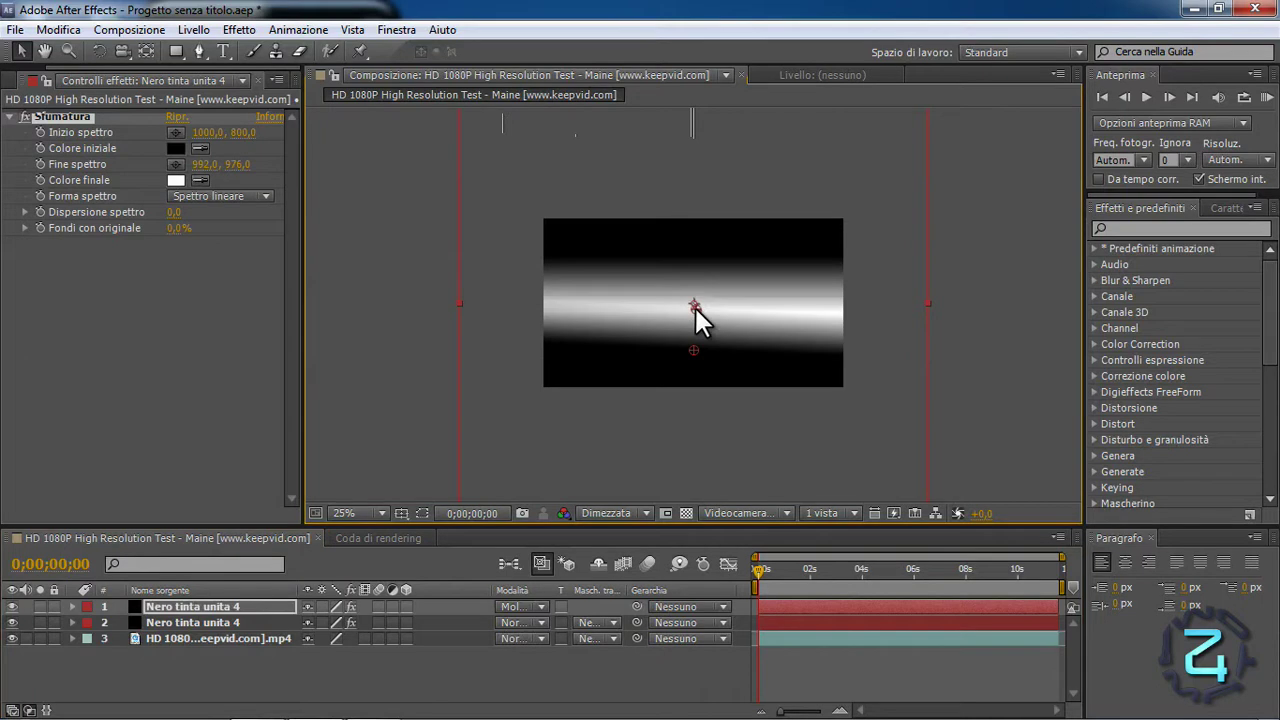
pyautogui.moveTo(694, 310)
pyautogui.mouseDown()
pyautogui.moveTo(700, 334)
pyautogui.moveTo(696, 320)
pyautogui.mouseUp()
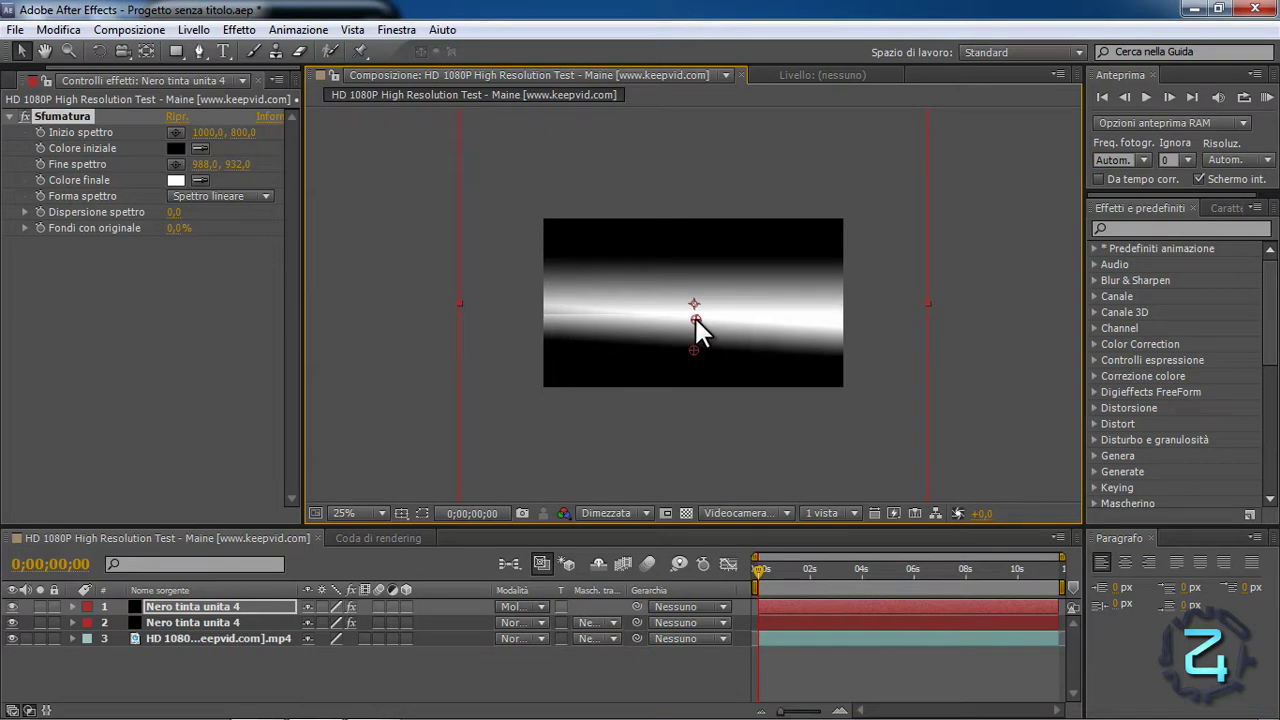
# - Compare the gradient band with the footage by hiding both solids and showing them again
pyautogui.click(12, 622)
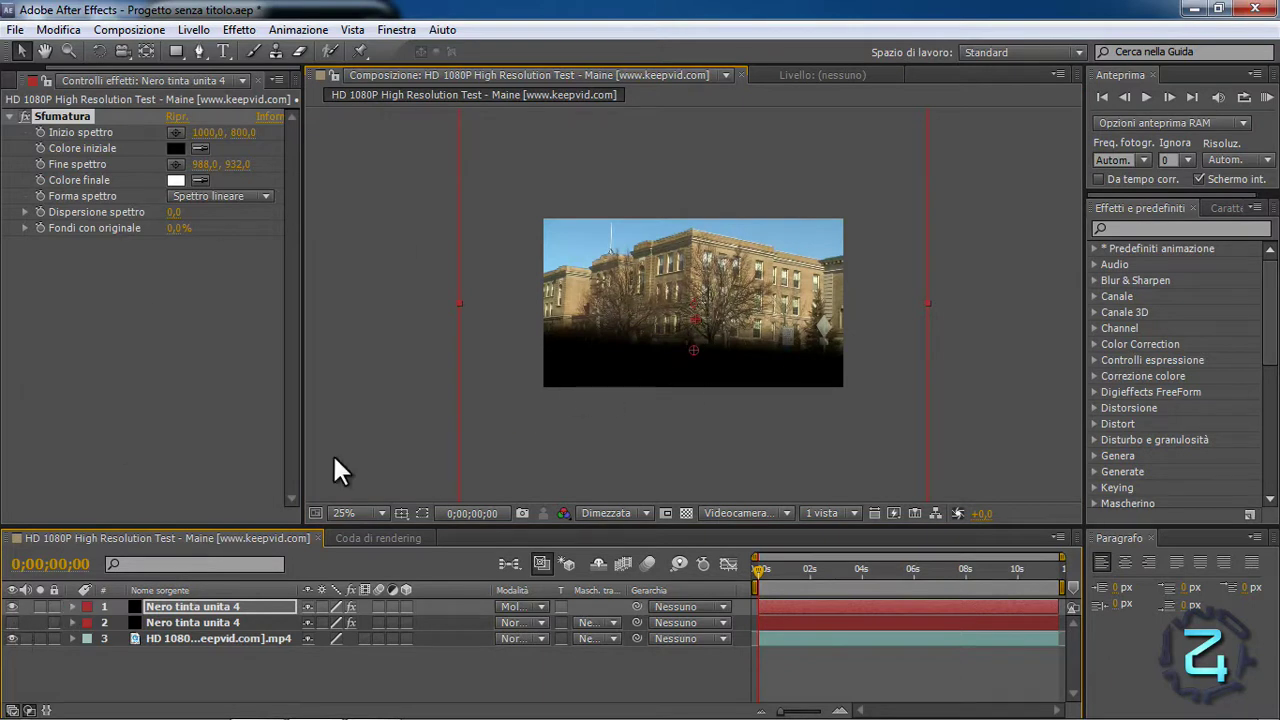
pyautogui.click(12, 606)
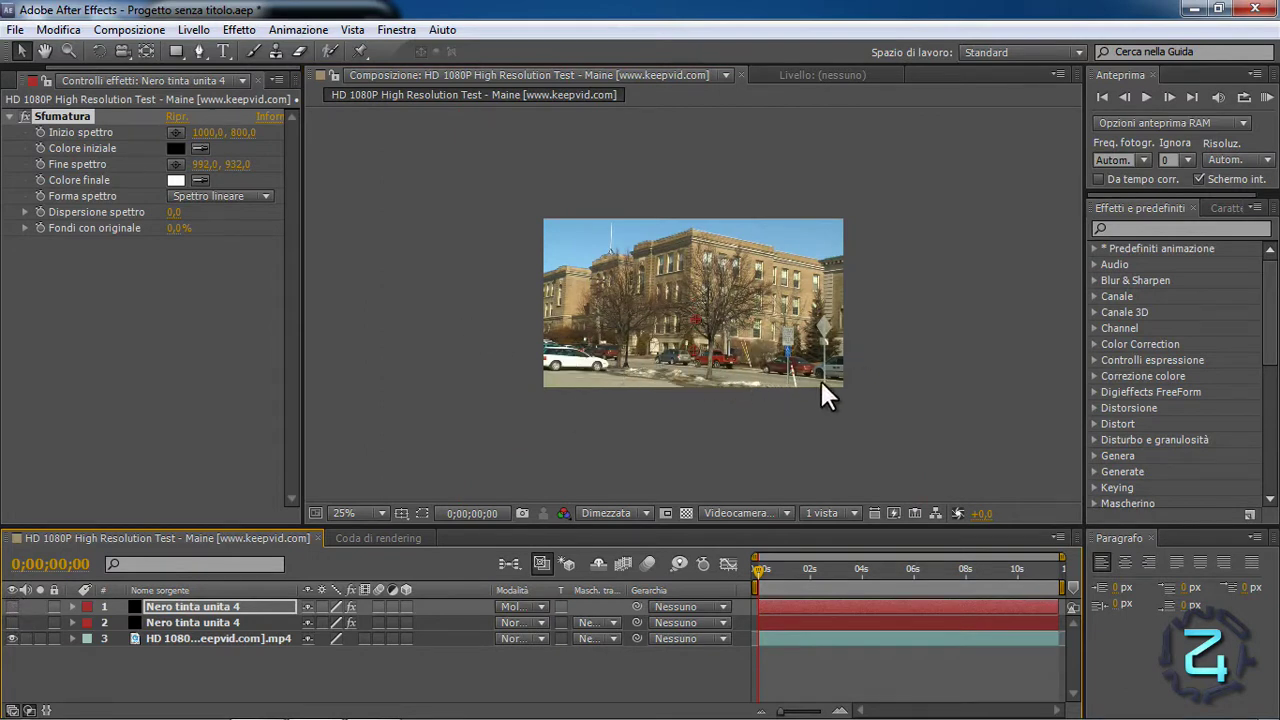
pyautogui.click(12, 622)
pyautogui.click(12, 606)
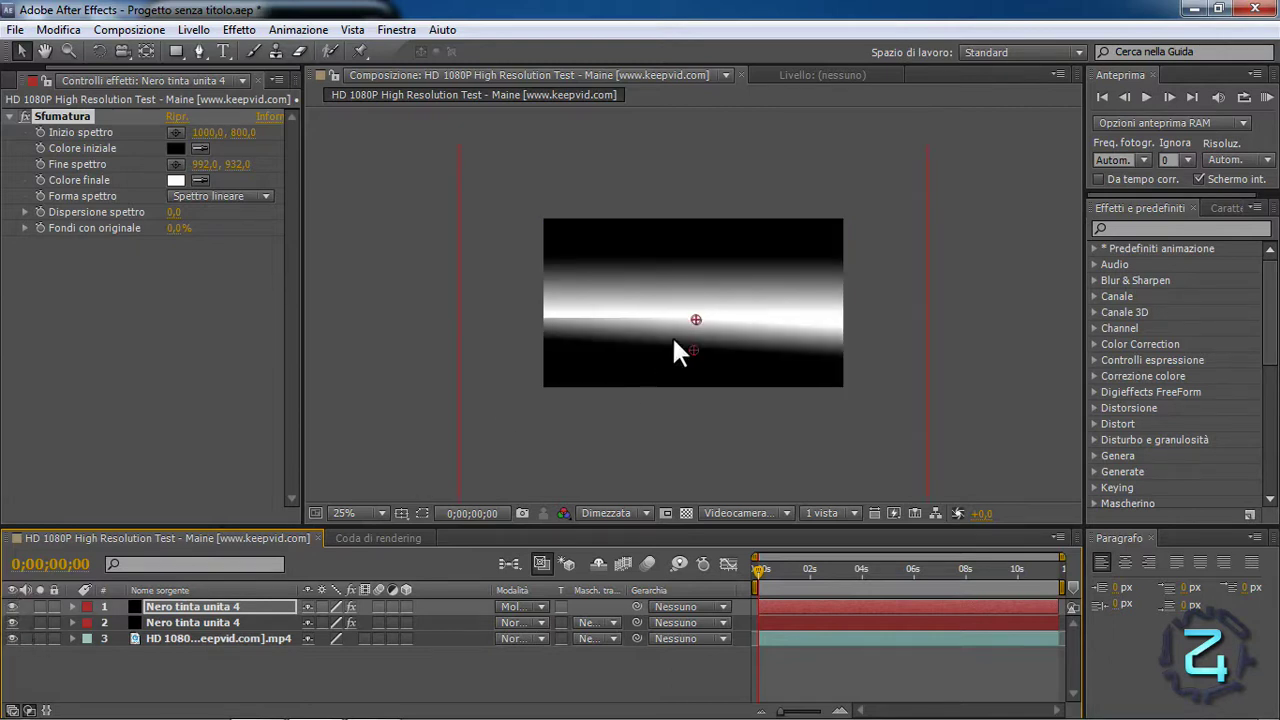
# - Move the upper solid's gradient start point slightly outward to about 1000, 780
pyautogui.click(693, 318)
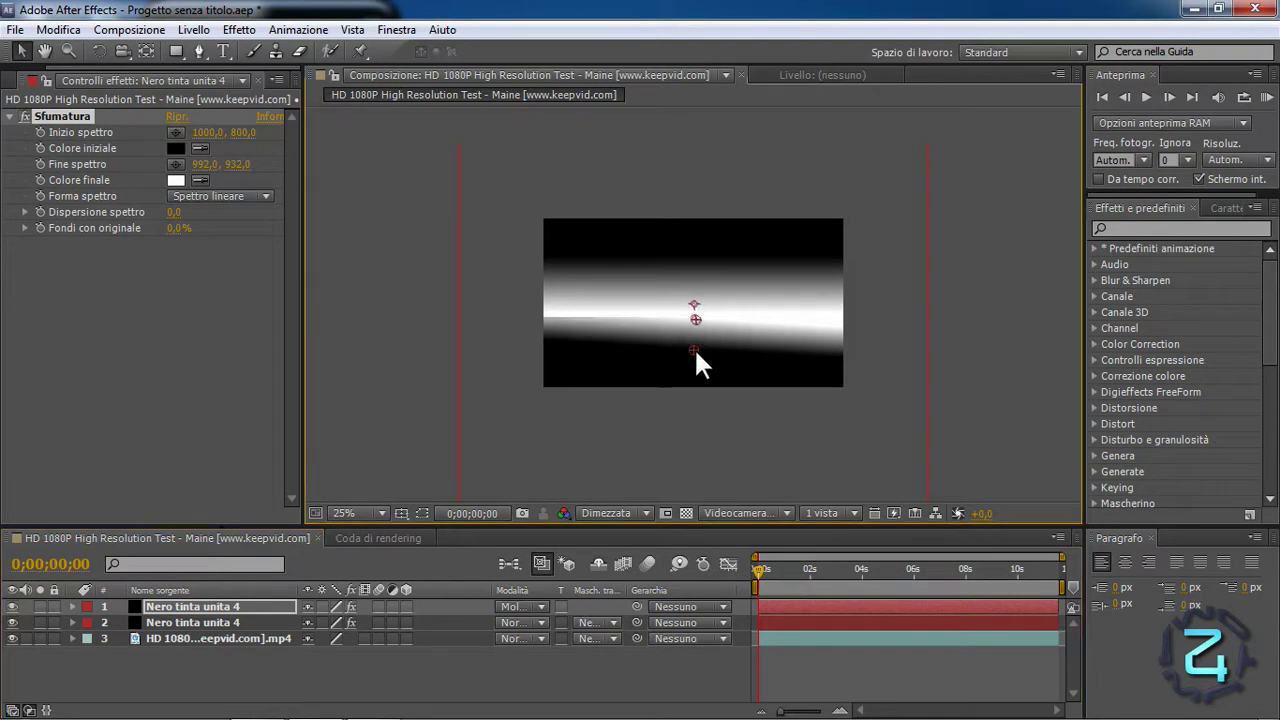
pyautogui.moveTo(693, 348); pyautogui.dragTo(693, 347)
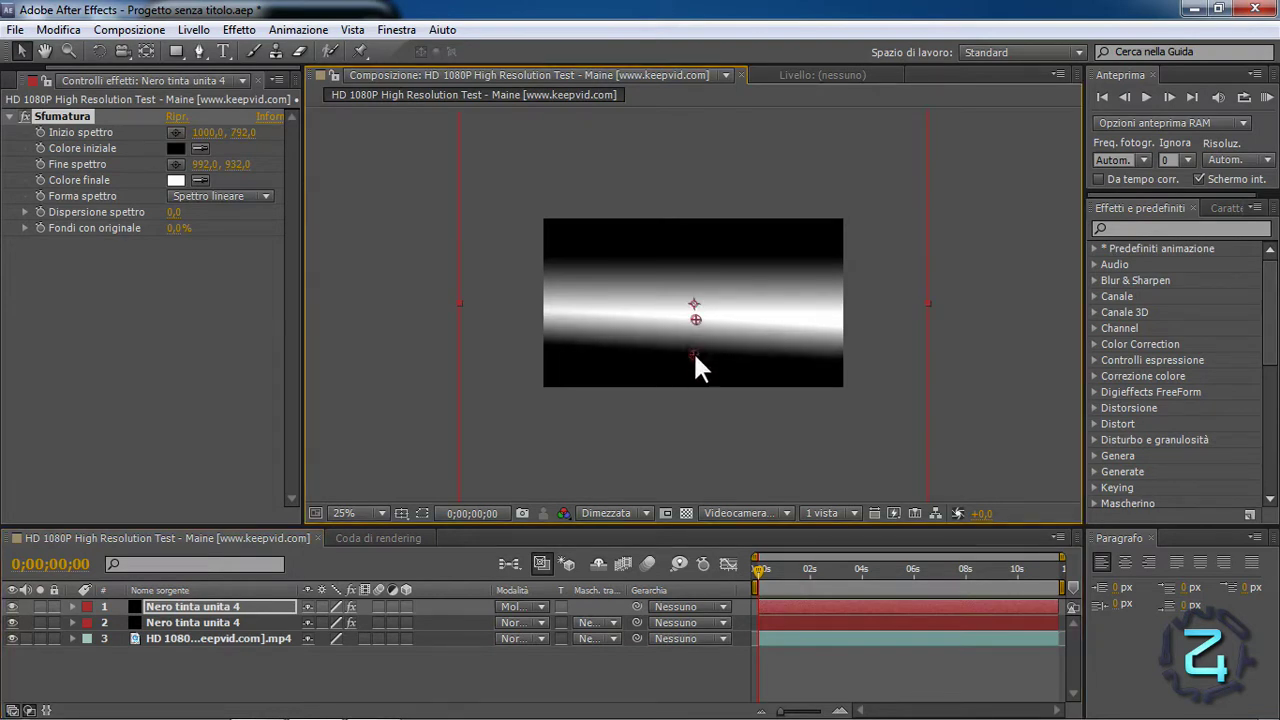
# - Precompose both gradient solids into a new composition named "mappa", moving all attributes into it
pyautogui.click(112, 625)
pyautogui.keyDown('shift'); pyautogui.click(148, 602); pyautogui.keyUp('shift')
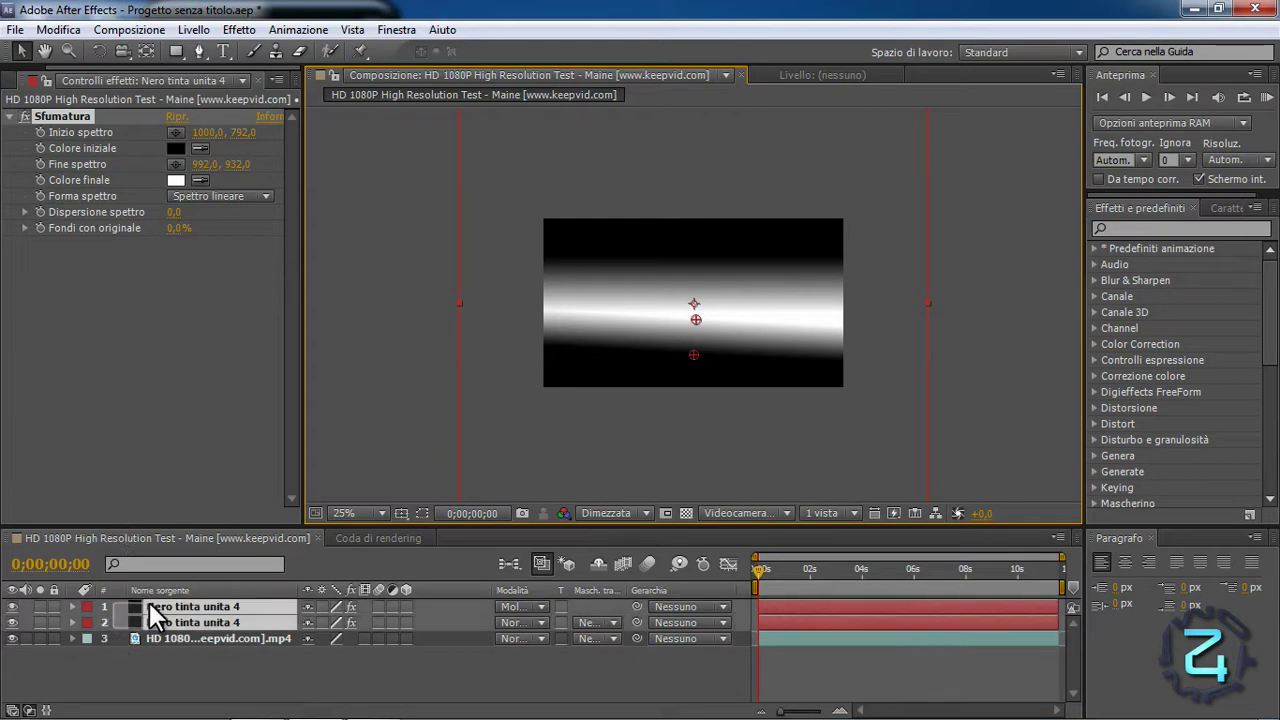
pyautogui.click(193, 30)
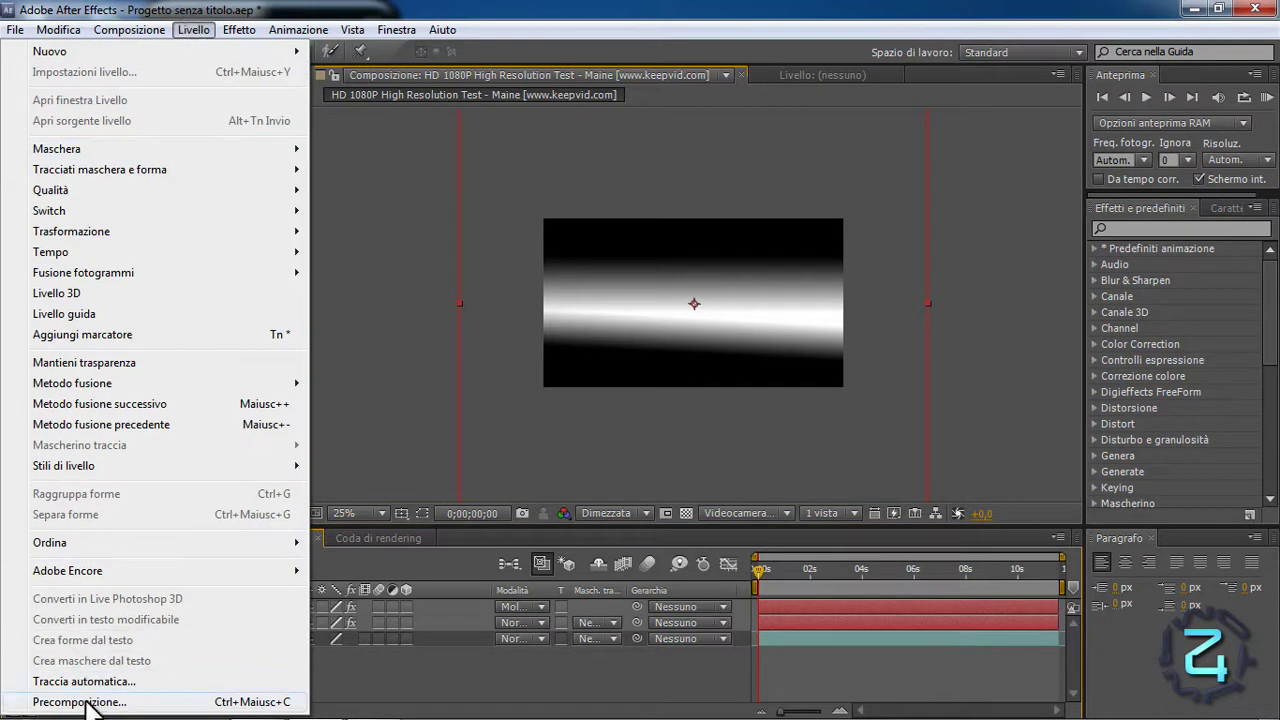
pyautogui.click(40, 700)
pyautogui.write('mappa')
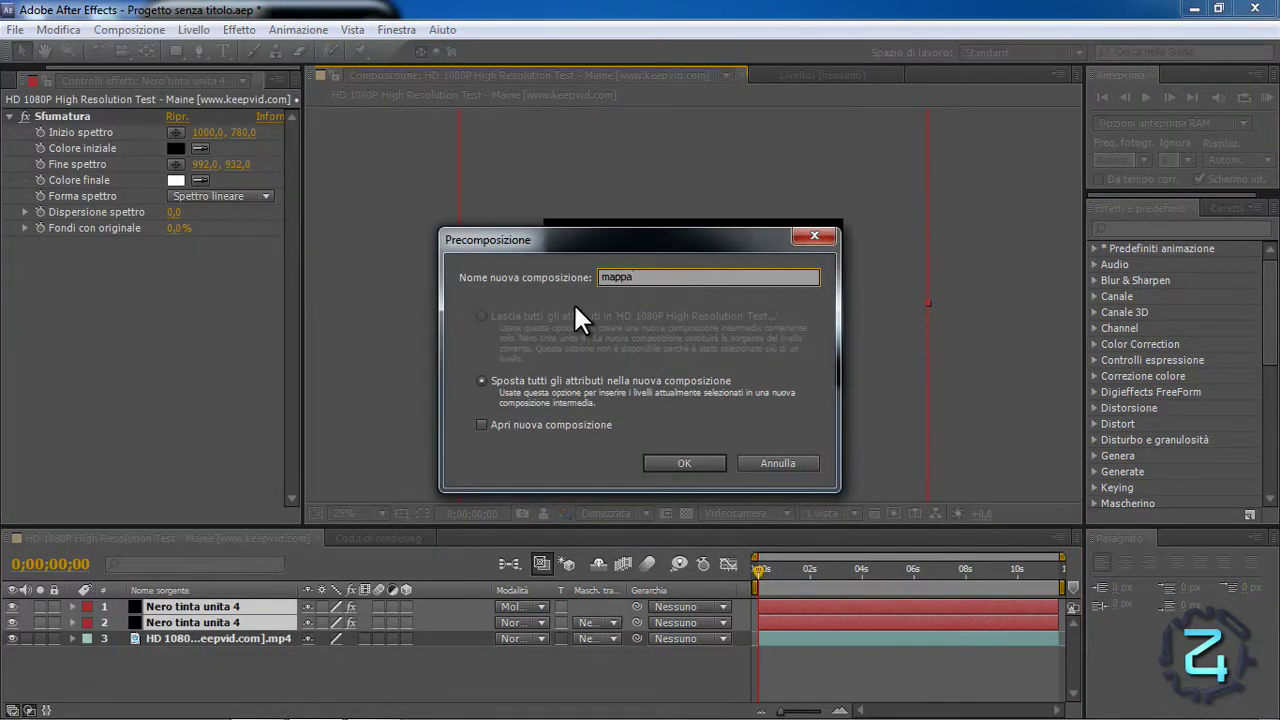
pyautogui.click(672, 464)
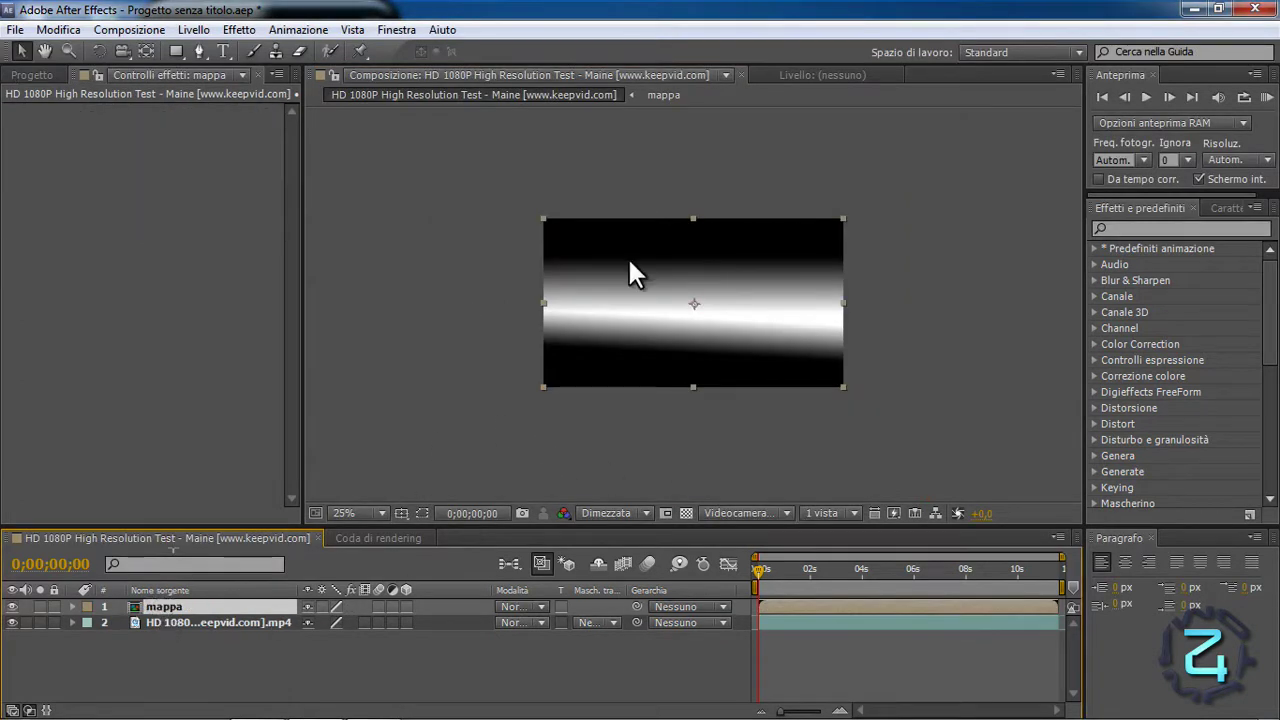
# - Add a new adjustment layer above the mappa layer
pyautogui.click(200, 30)
pyautogui.moveTo(245, 51)
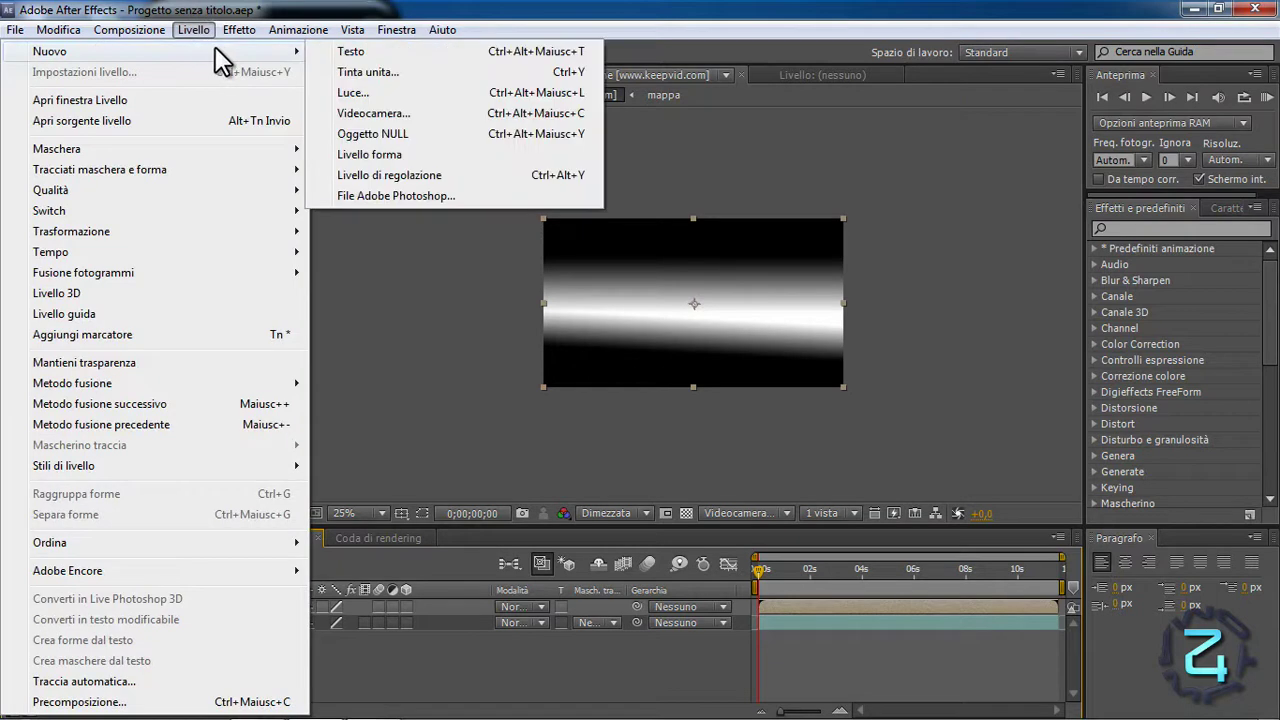
pyautogui.click(406, 174)
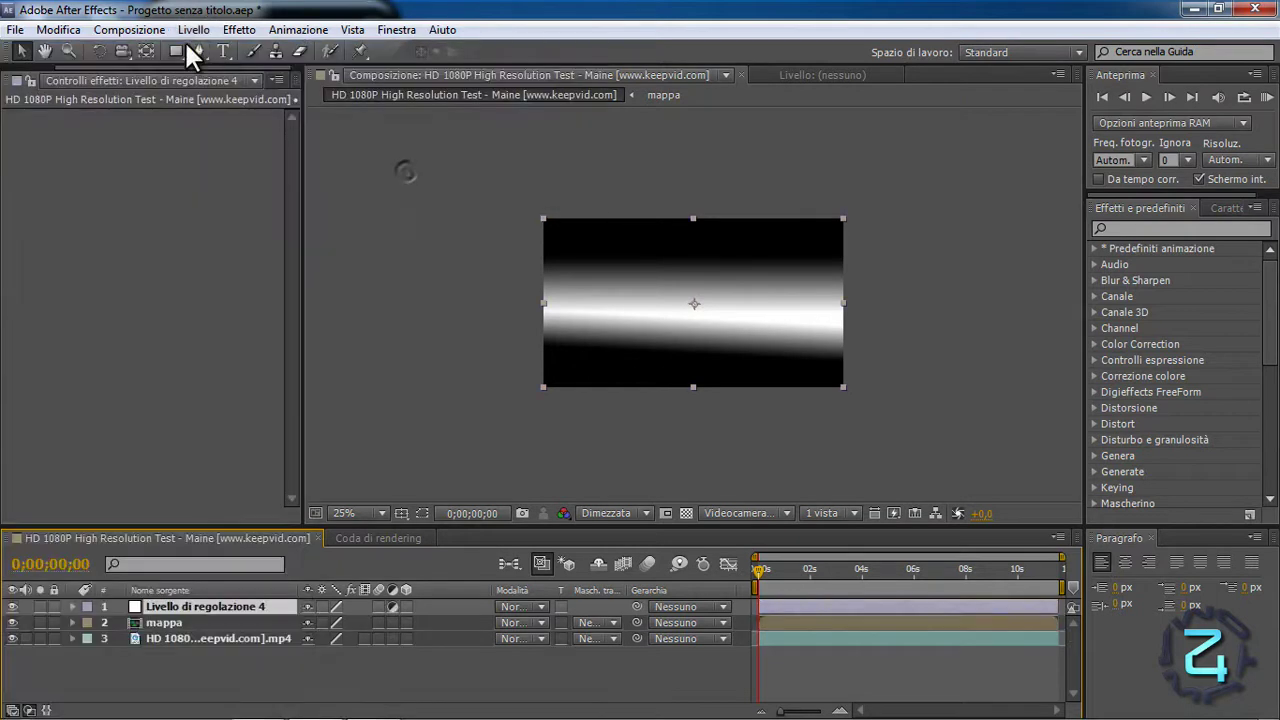
# - Apply the Sfocatura lente effect from the Sfocatura e contrasto category to the adjustment layer Livello di regolazione 4
pyautogui.click(234, 29)
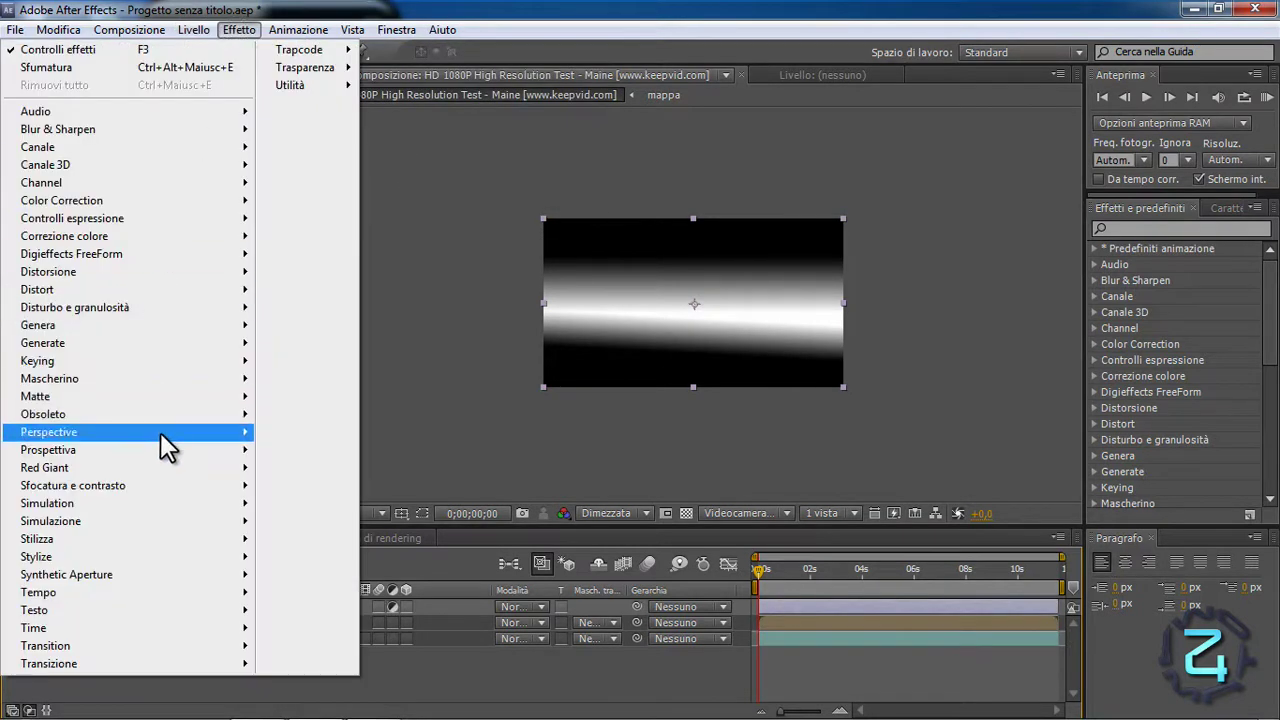
pyautogui.moveTo(200, 488)
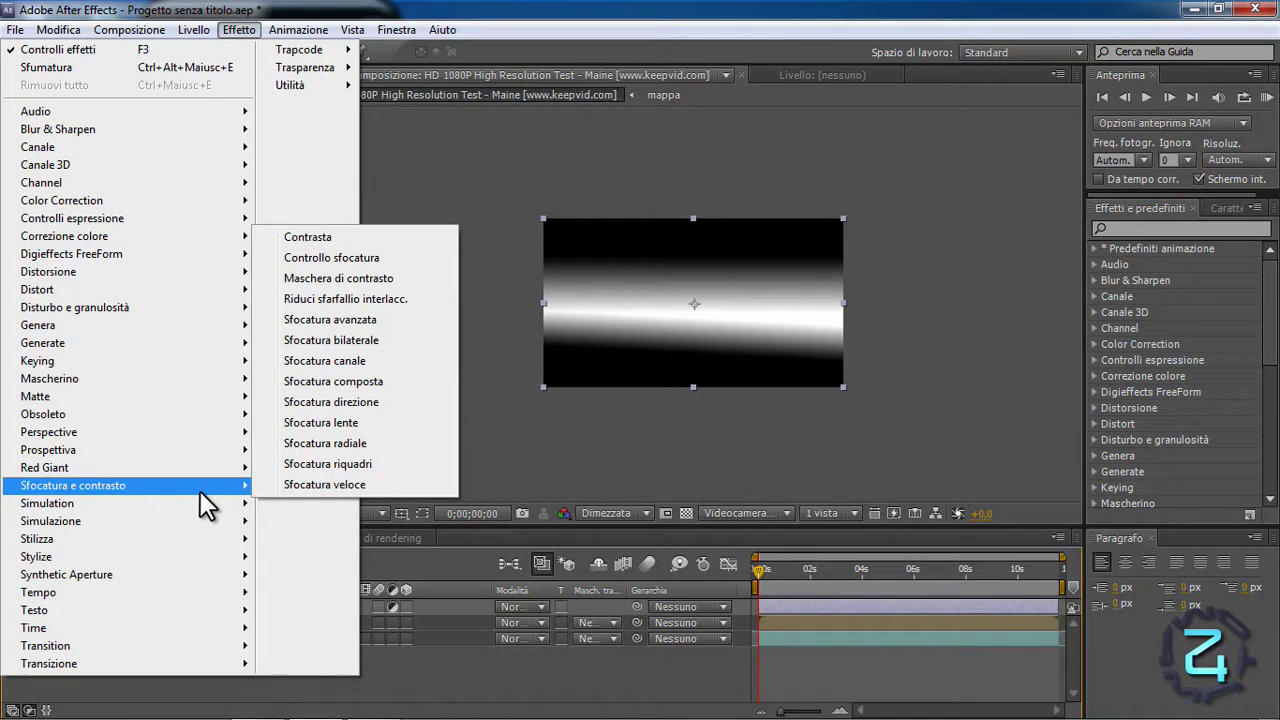
pyautogui.click(324, 424)
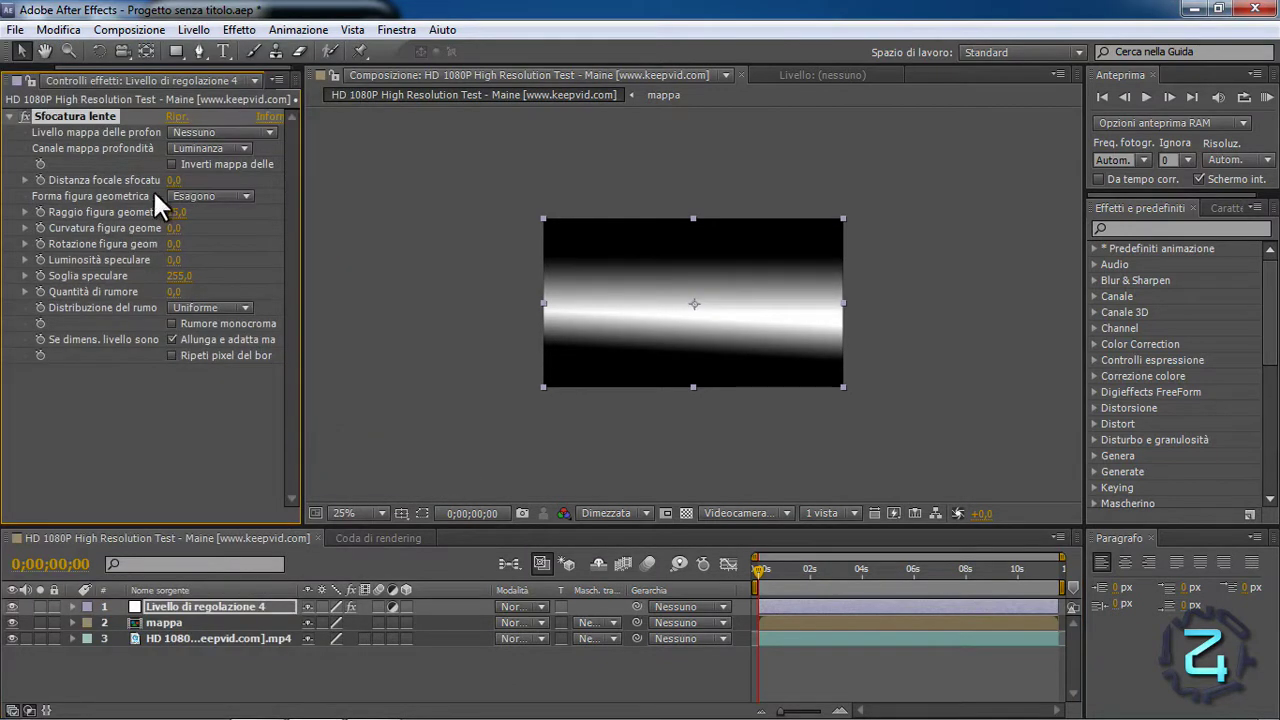
# - Hide the mappa layer to examine the lens blur on the footage at 50% magnification, and show the layer again
pyautogui.click(12, 622)
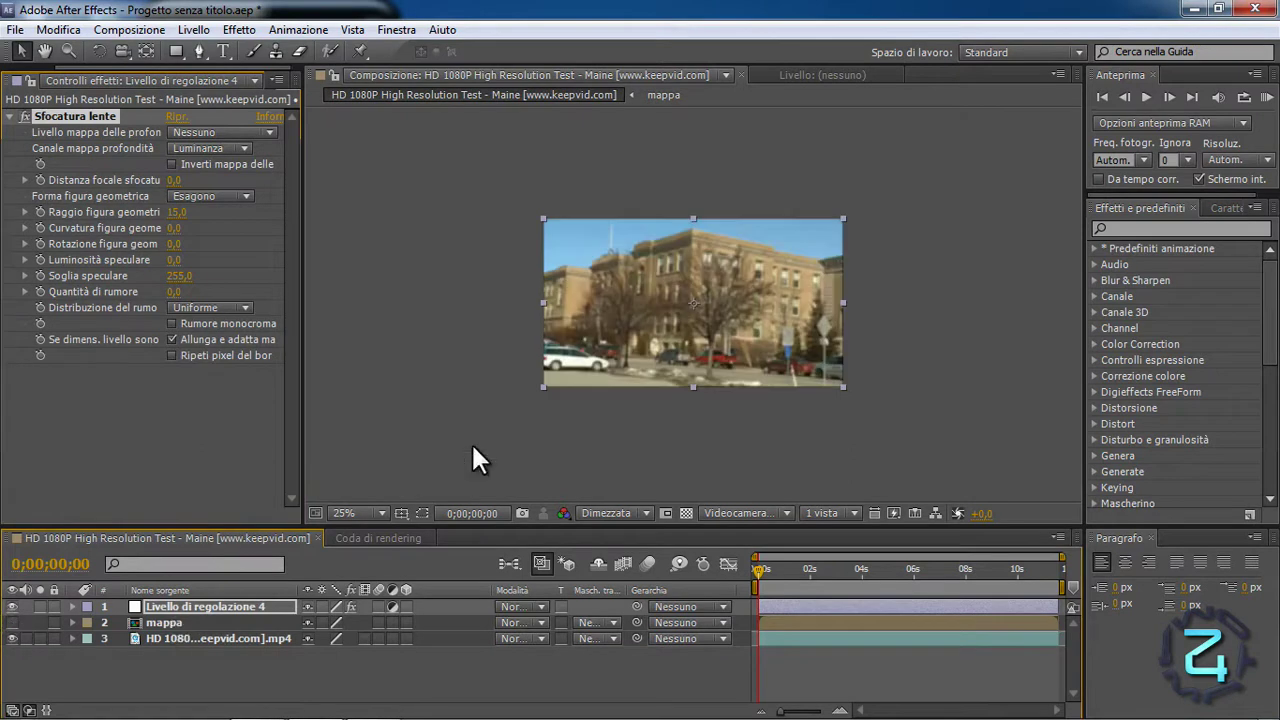
pyautogui.press('.')
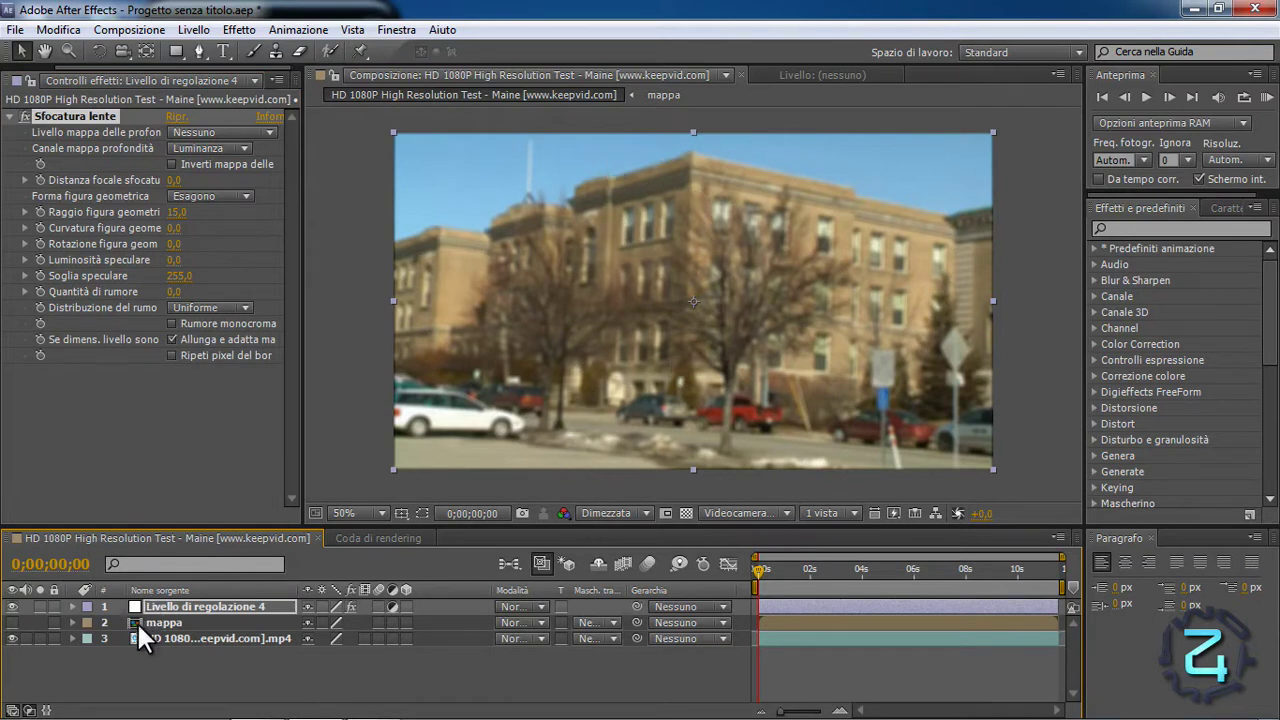
pyautogui.click(12, 622)
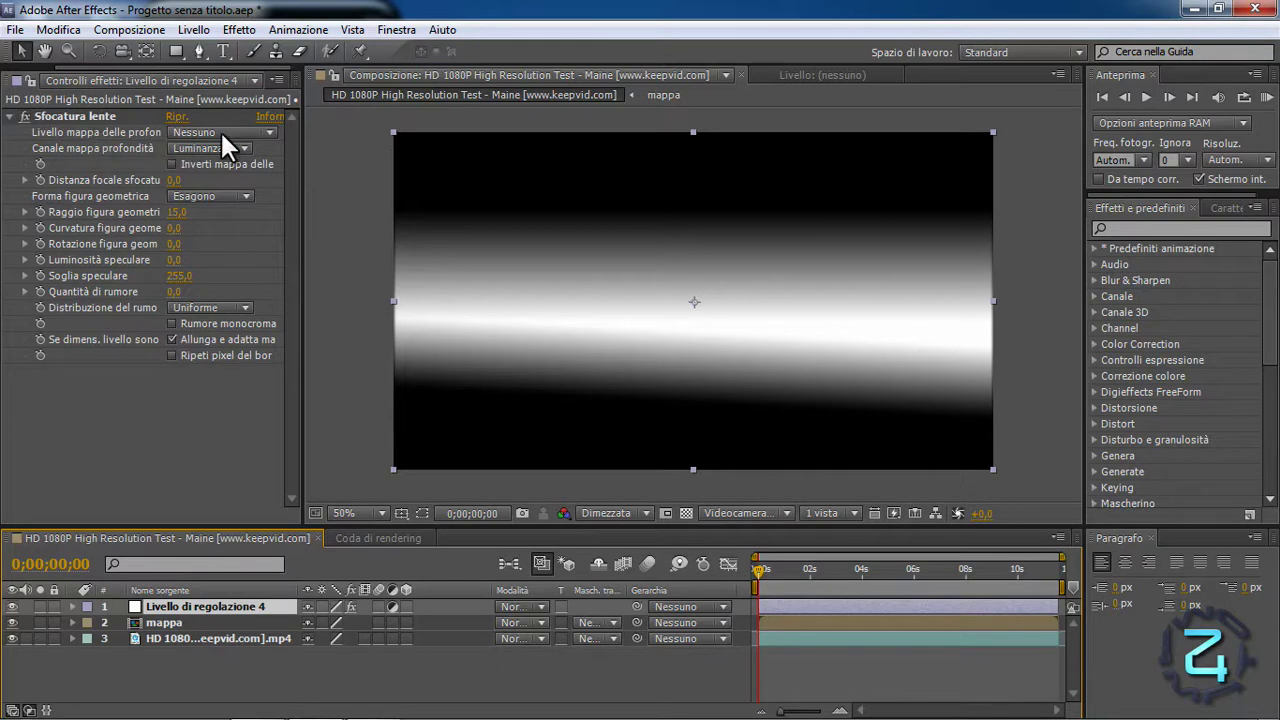
# - Set the depth map layer of Sfocatura lente to 2. mappa and hide the mappa layer
pyautogui.click(264, 130)
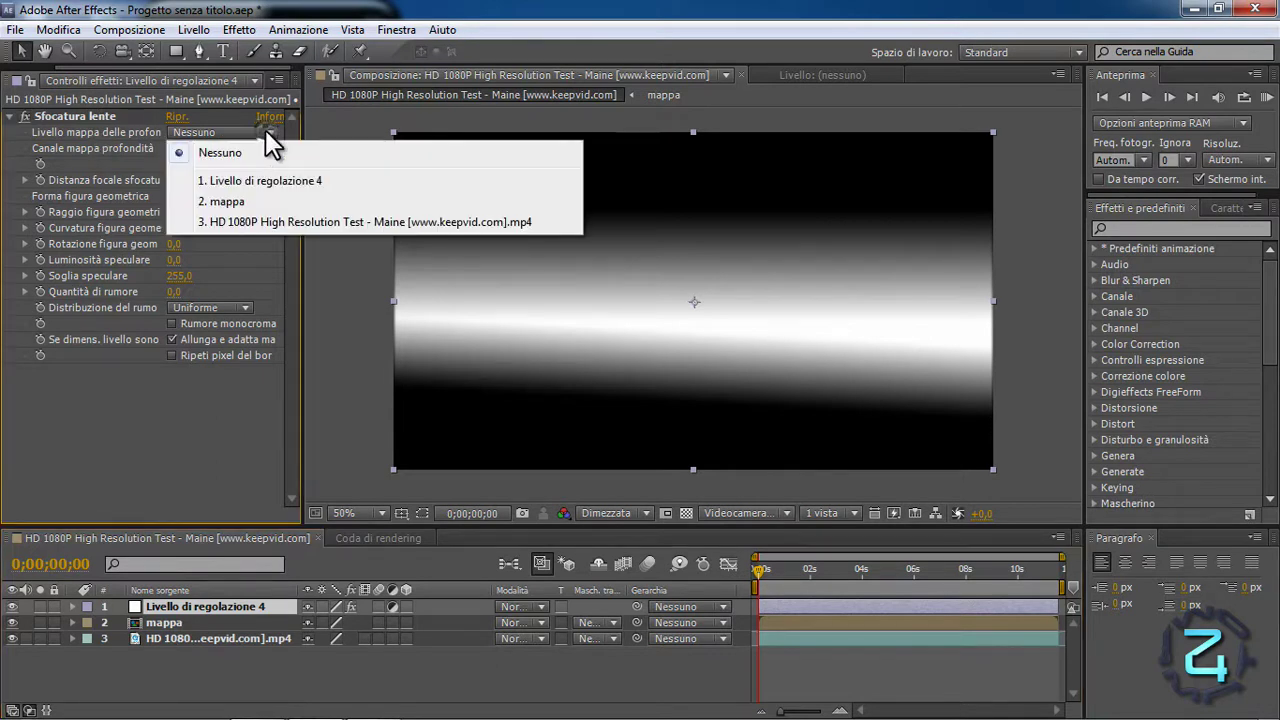
pyautogui.click(229, 201)
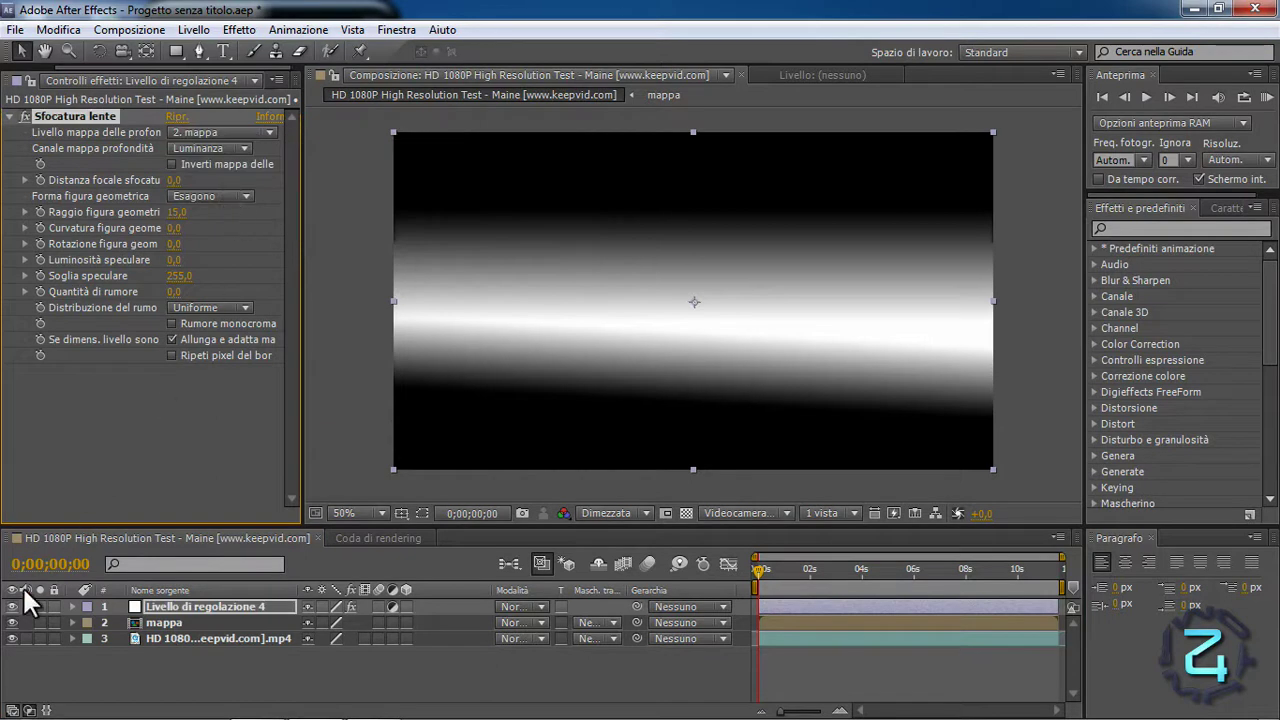
pyautogui.click(12, 622)
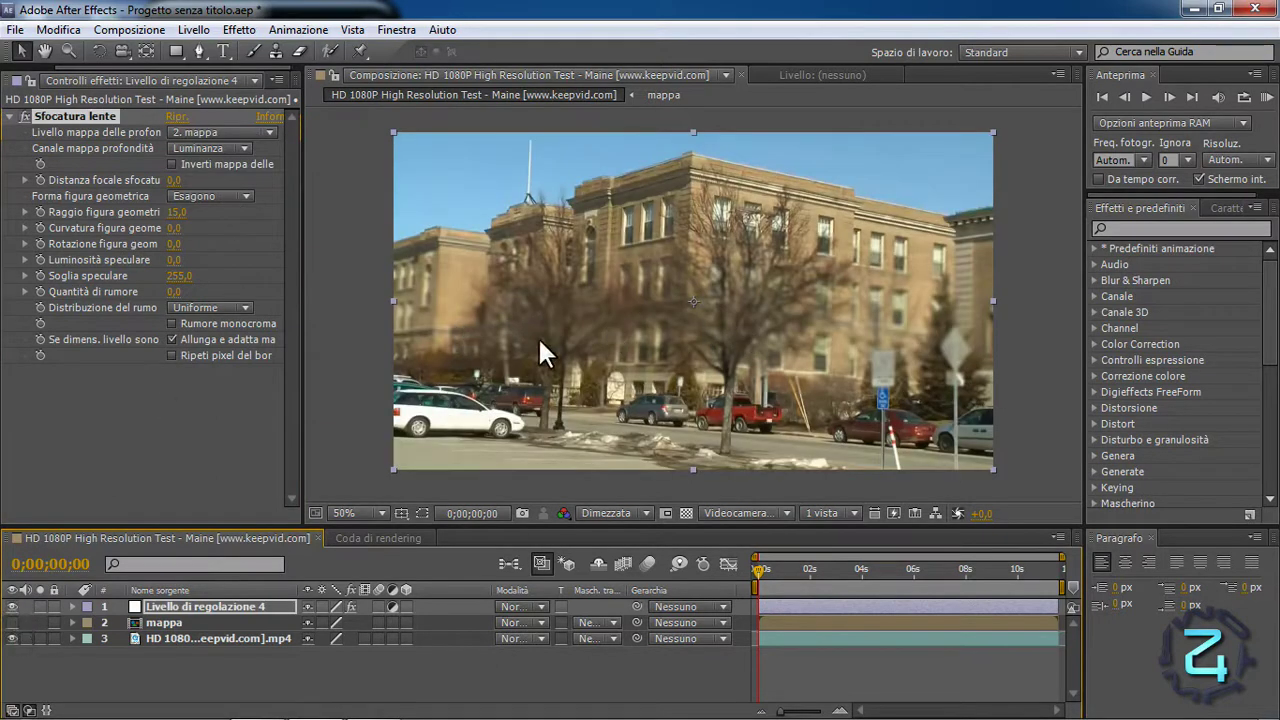
# - Compare the mappa gradient with the blurred footage, and turn on inversion of the depth map in Sfocatura lente
pyautogui.click(12, 622)
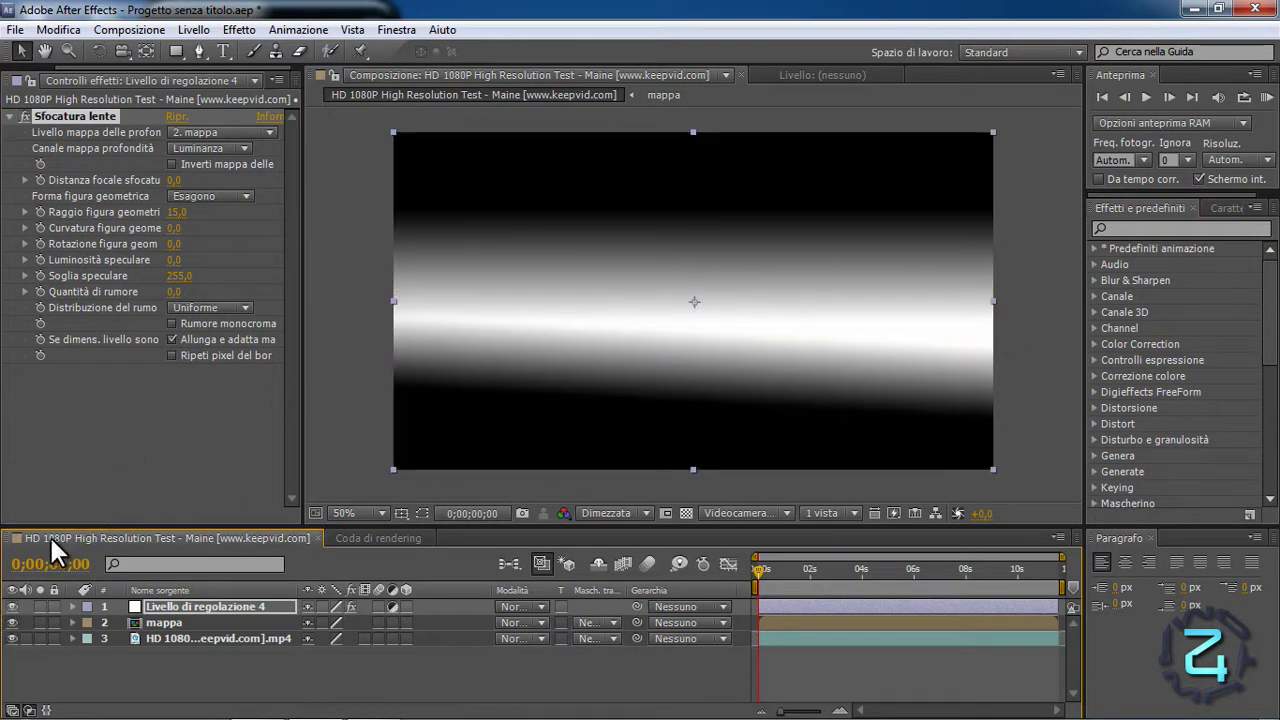
pyautogui.click(12, 622)
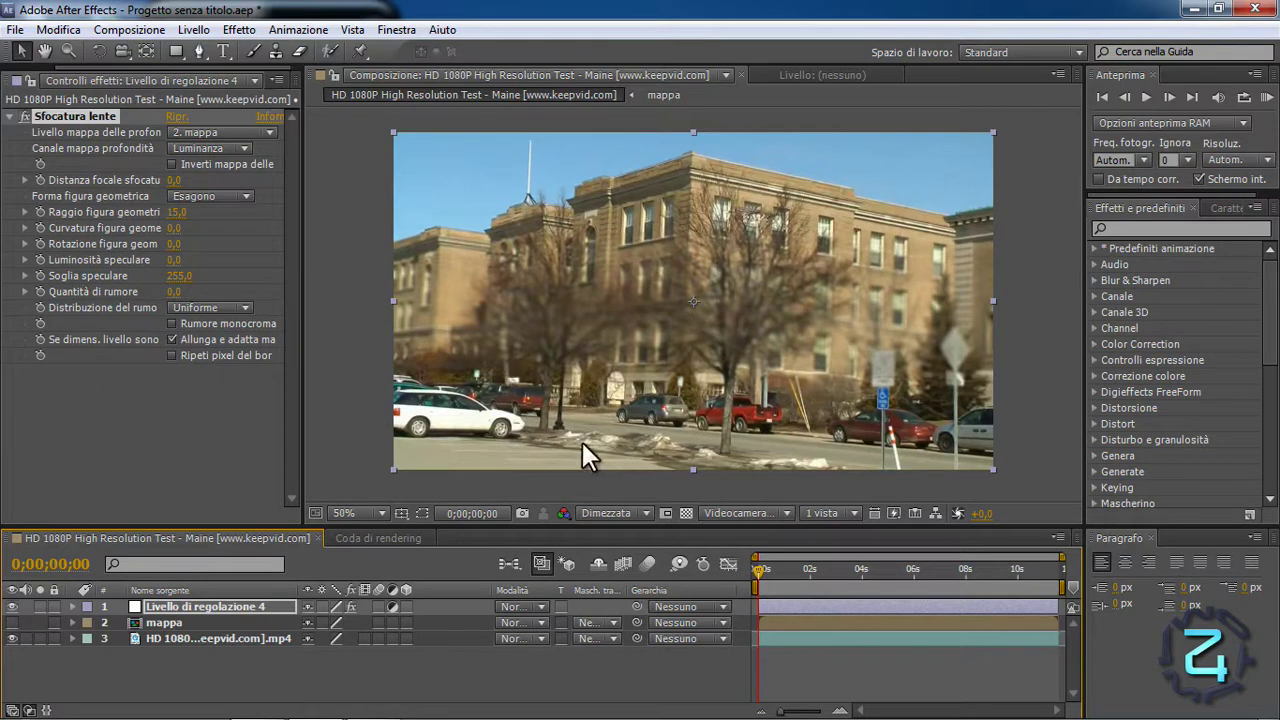
pyautogui.click(171, 164)
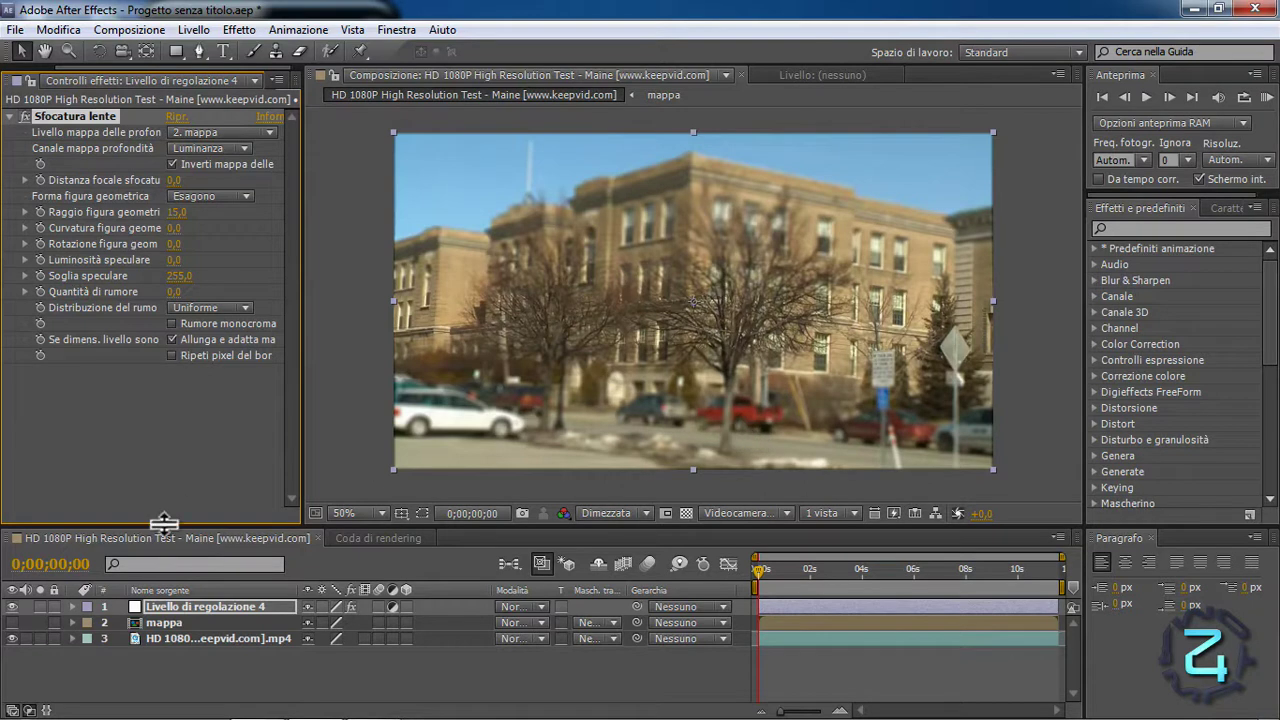
# - Show the mappa layer, enlarge it to about 120.6 by 132.2% so it extends beyond the frame, and shift it slightly downward
pyautogui.click(12, 622)
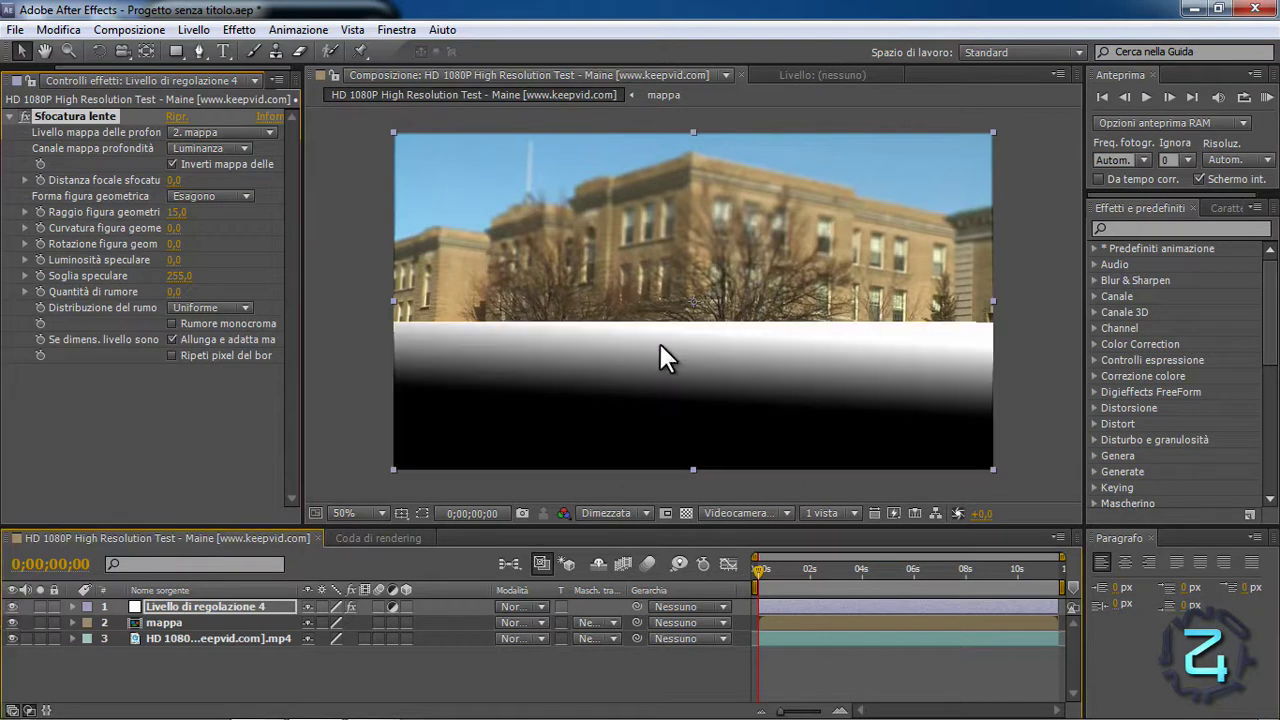
pyautogui.press(',')
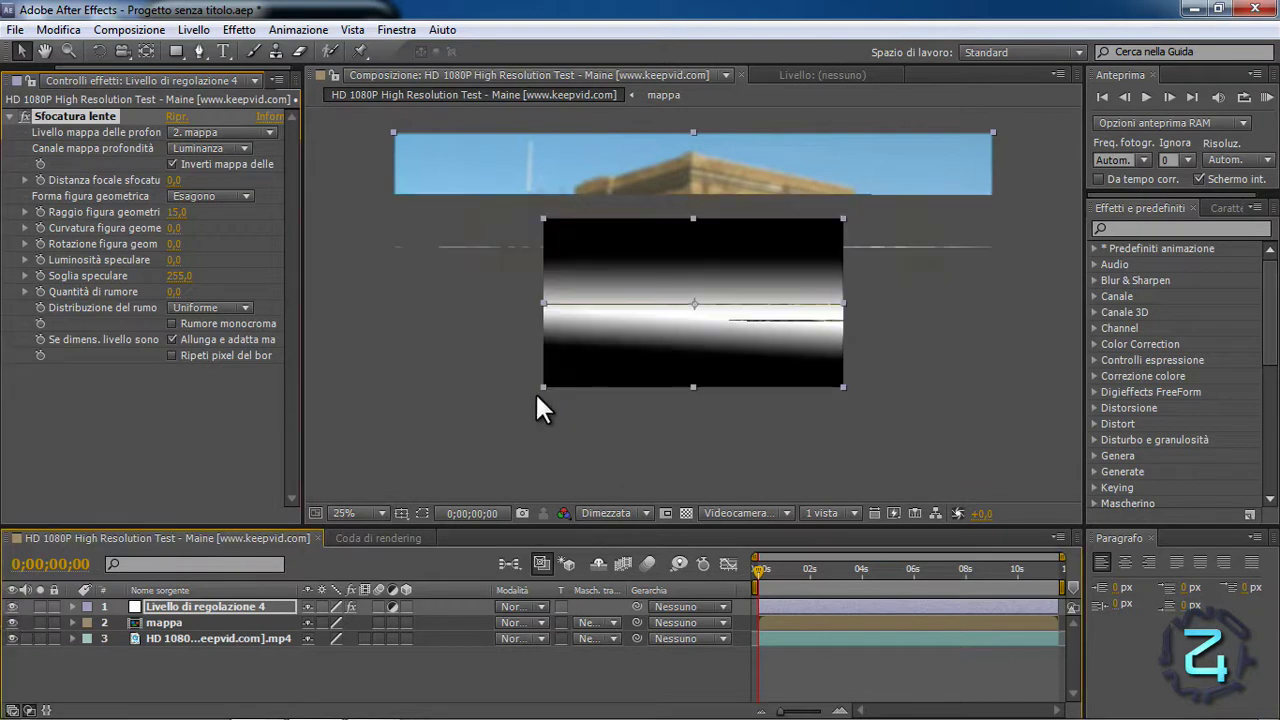
pyautogui.moveTo(541, 385); pyautogui.dragTo(508, 419)
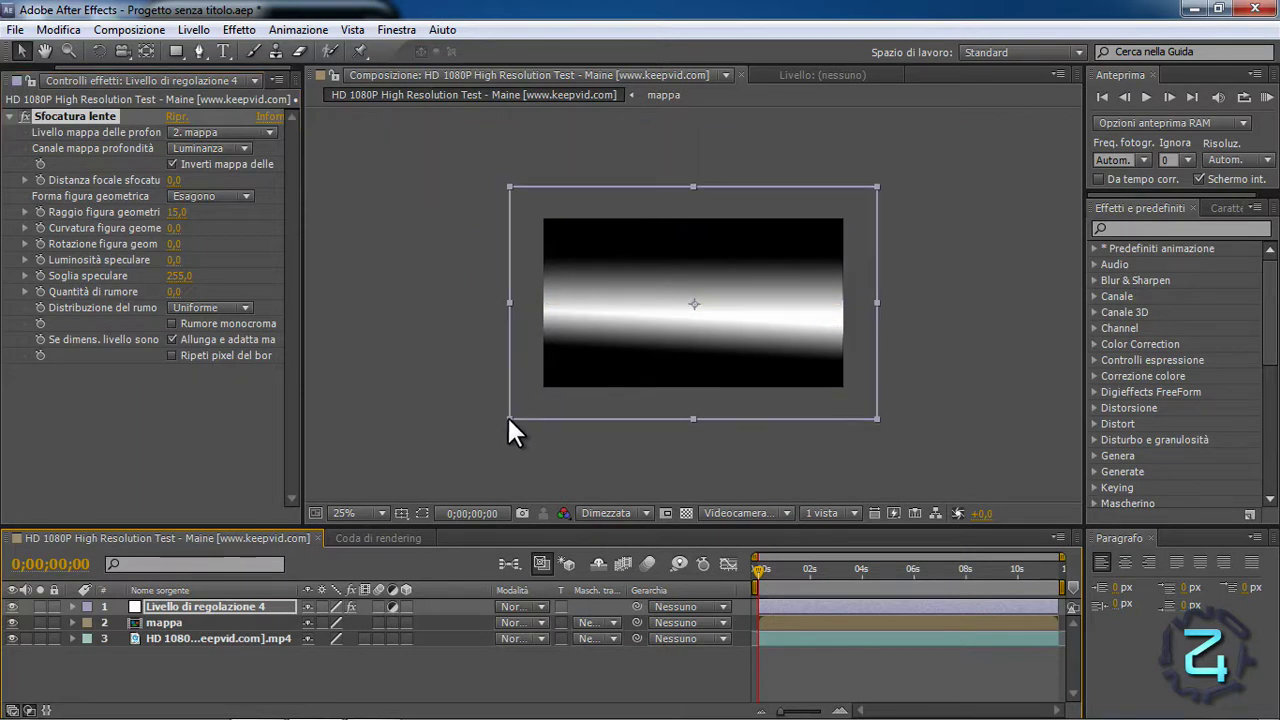
pyautogui.hotkey('ctrl', 'z')
pyautogui.click(155, 622)
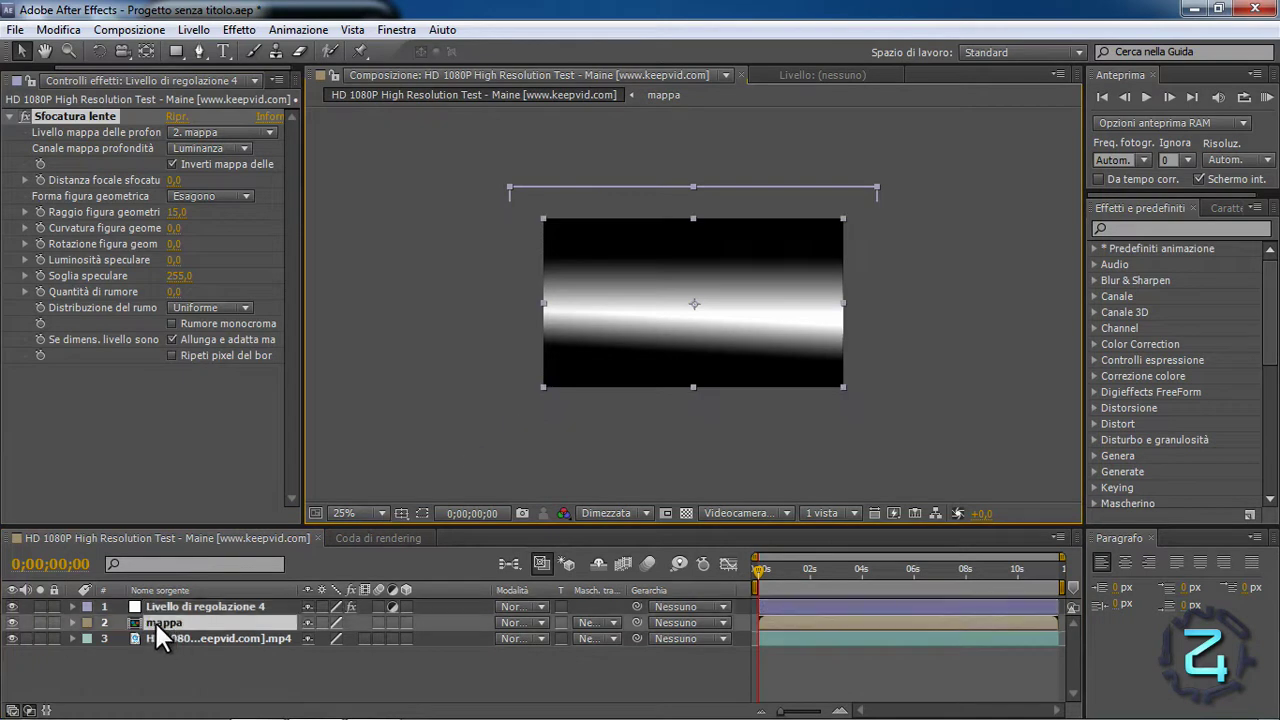
pyautogui.moveTo(541, 388); pyautogui.dragTo(511, 413)
pyautogui.moveTo(680, 314); pyautogui.dragTo(676, 327)
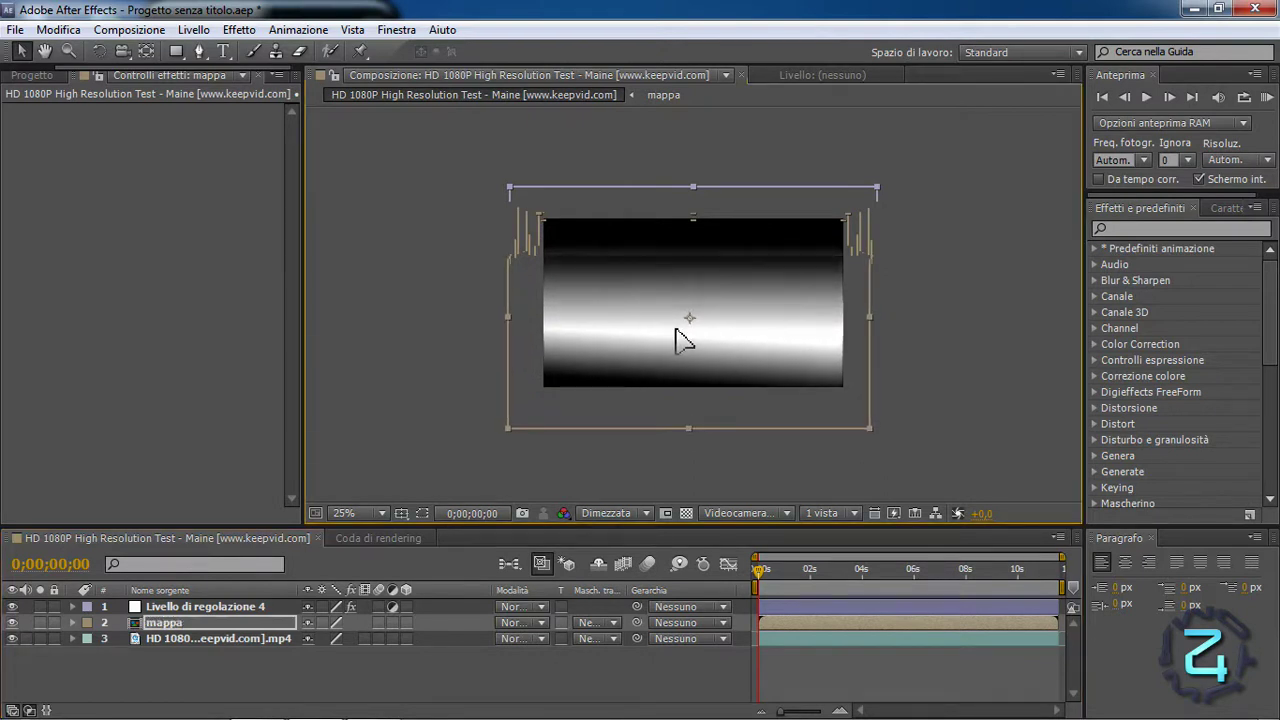
# - Hide the mappa layer and examine how the enlarged map affects the footage blur at 50% magnification
pyautogui.click(18, 637)
pyautogui.click(12, 622)
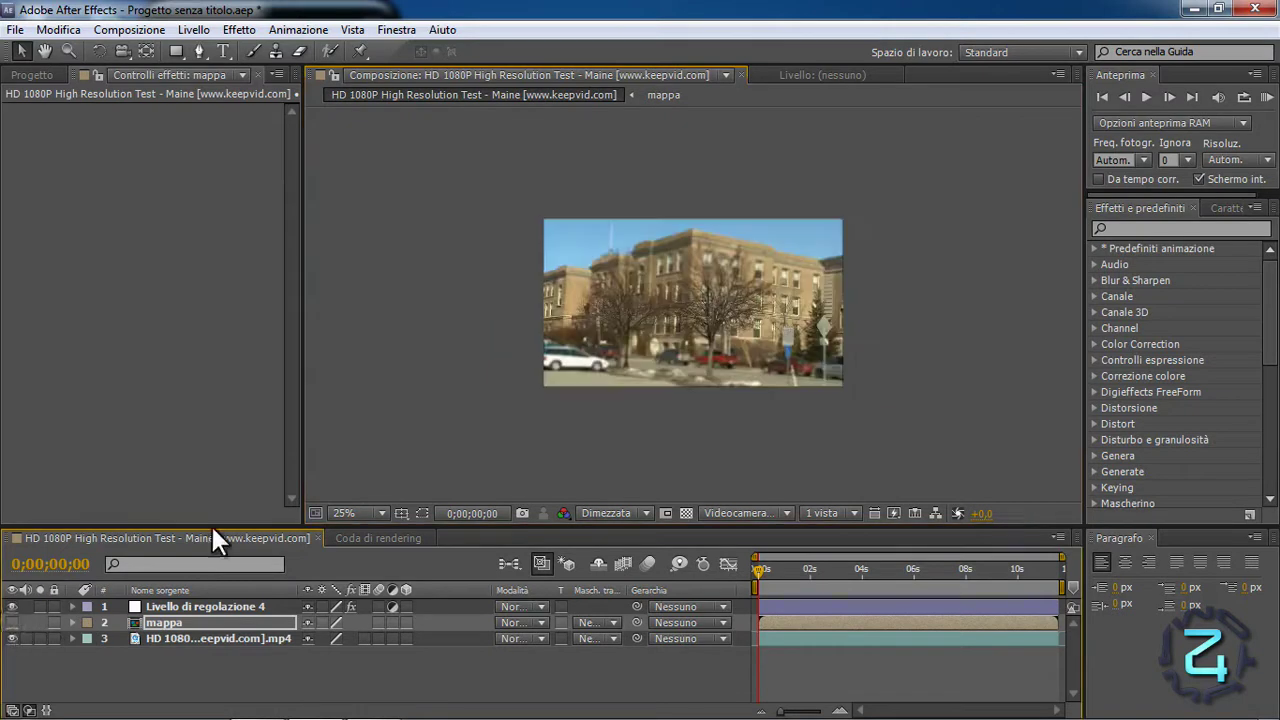
pyautogui.press('.')
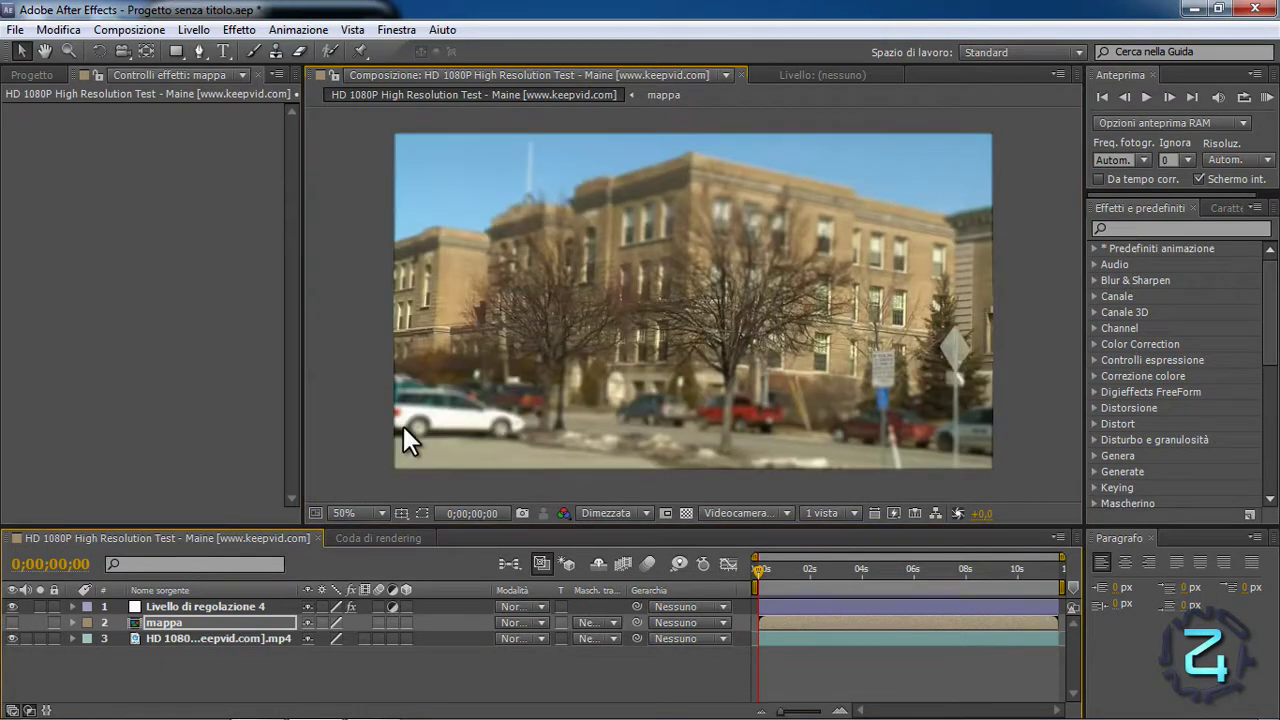
pyautogui.press(',')
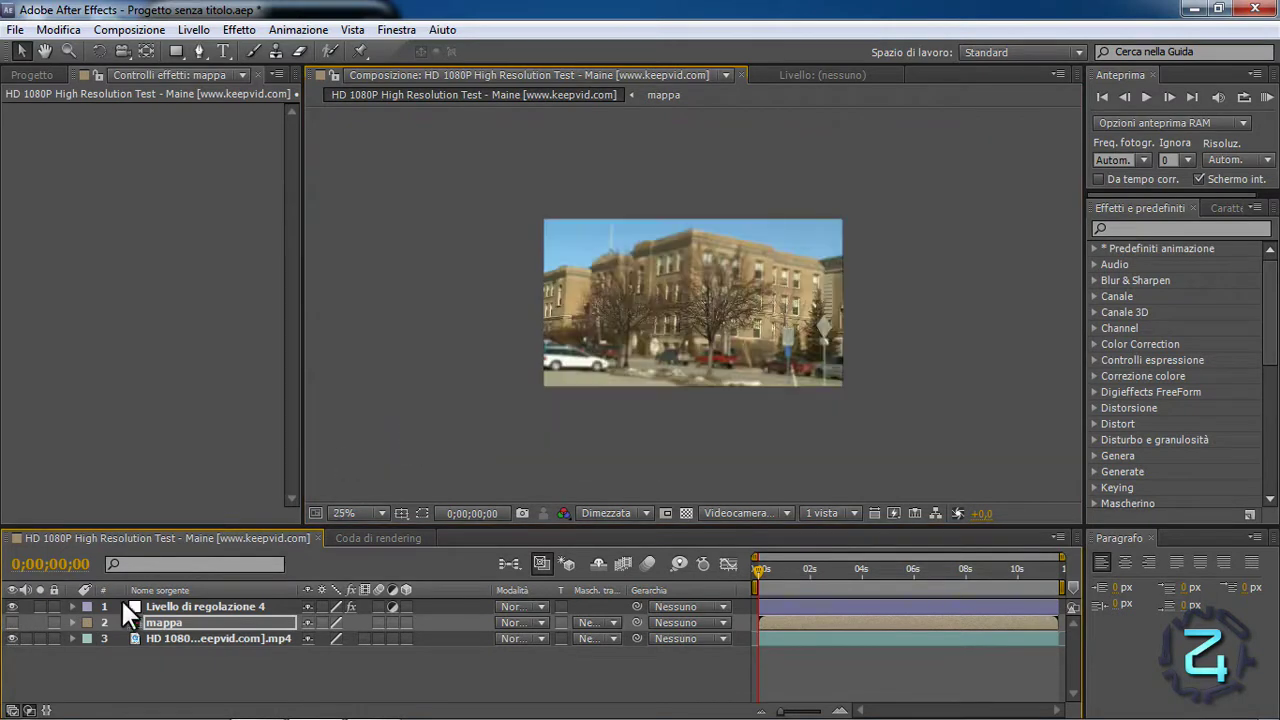
# - Show the mappa layer, move it further down to about 616, 456 and set its rotation to 2°
pyautogui.click(12, 622)
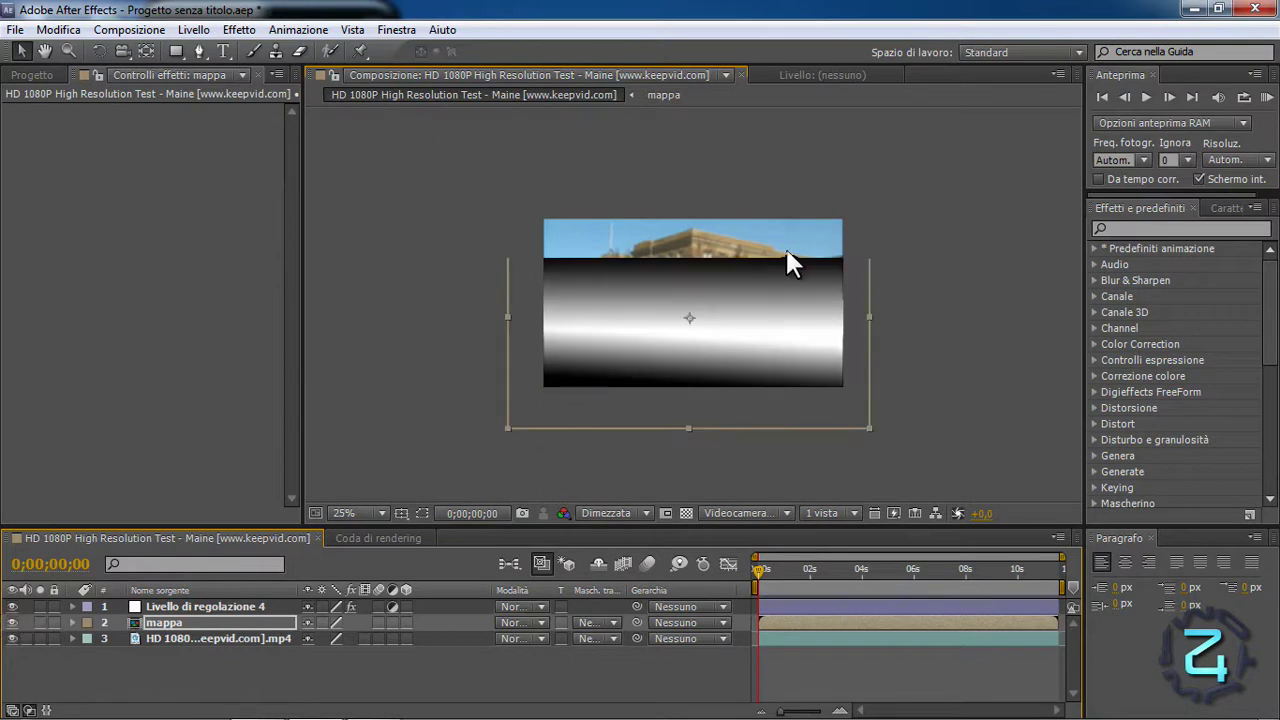
pyautogui.moveTo(855, 235)
pyautogui.mouseDown()
pyautogui.moveTo(858, 252)
pyautogui.moveTo(855, 235)
pyautogui.mouseUp()
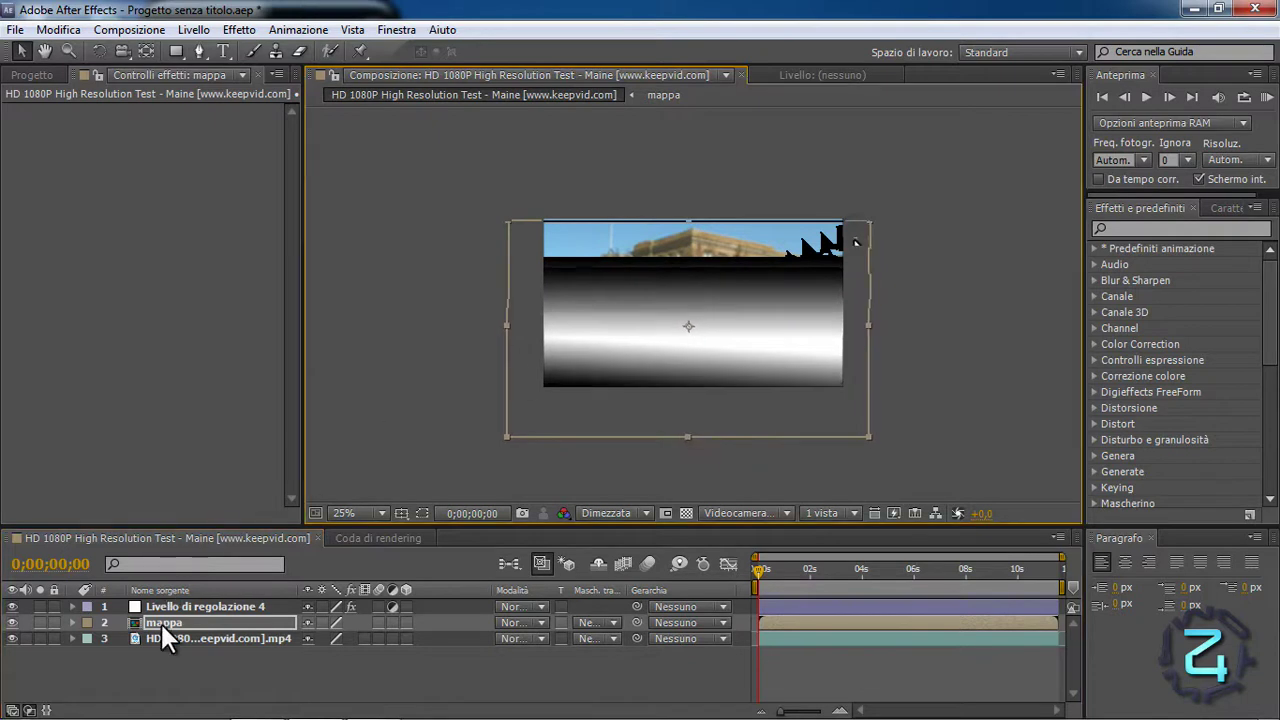
pyautogui.click(71, 621)
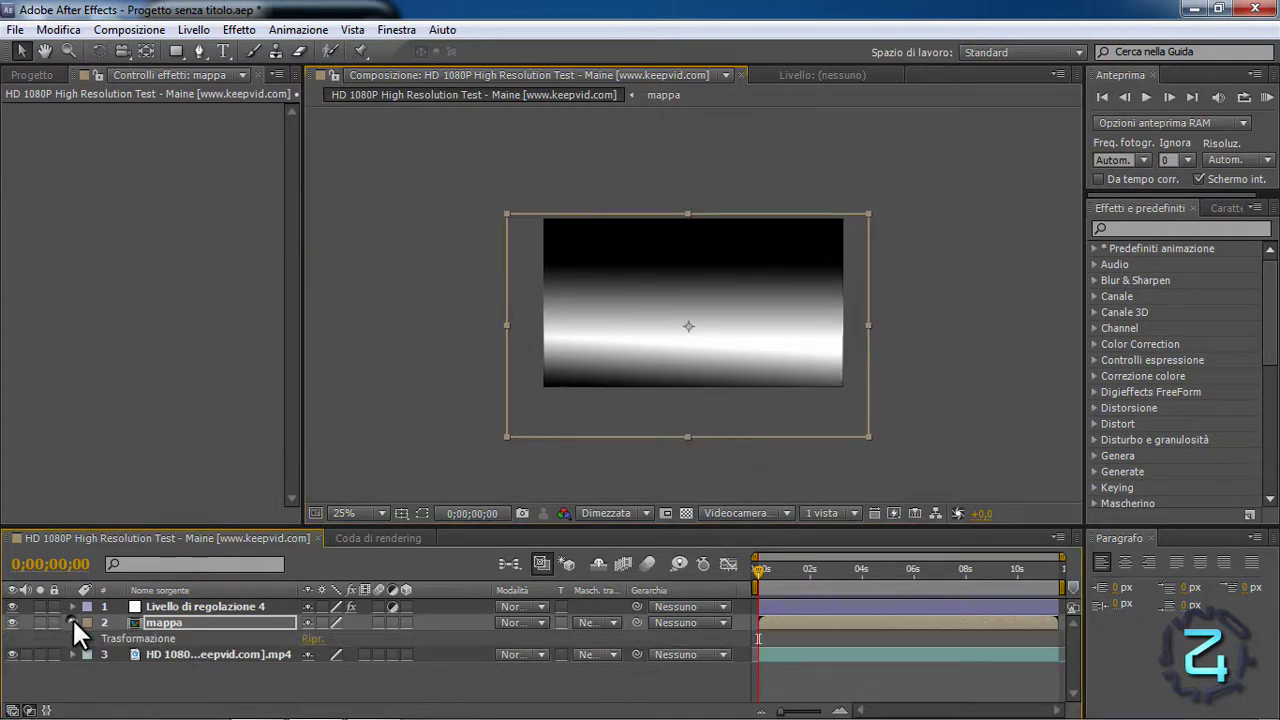
pyautogui.click(88, 638)
pyautogui.click(200, 648)
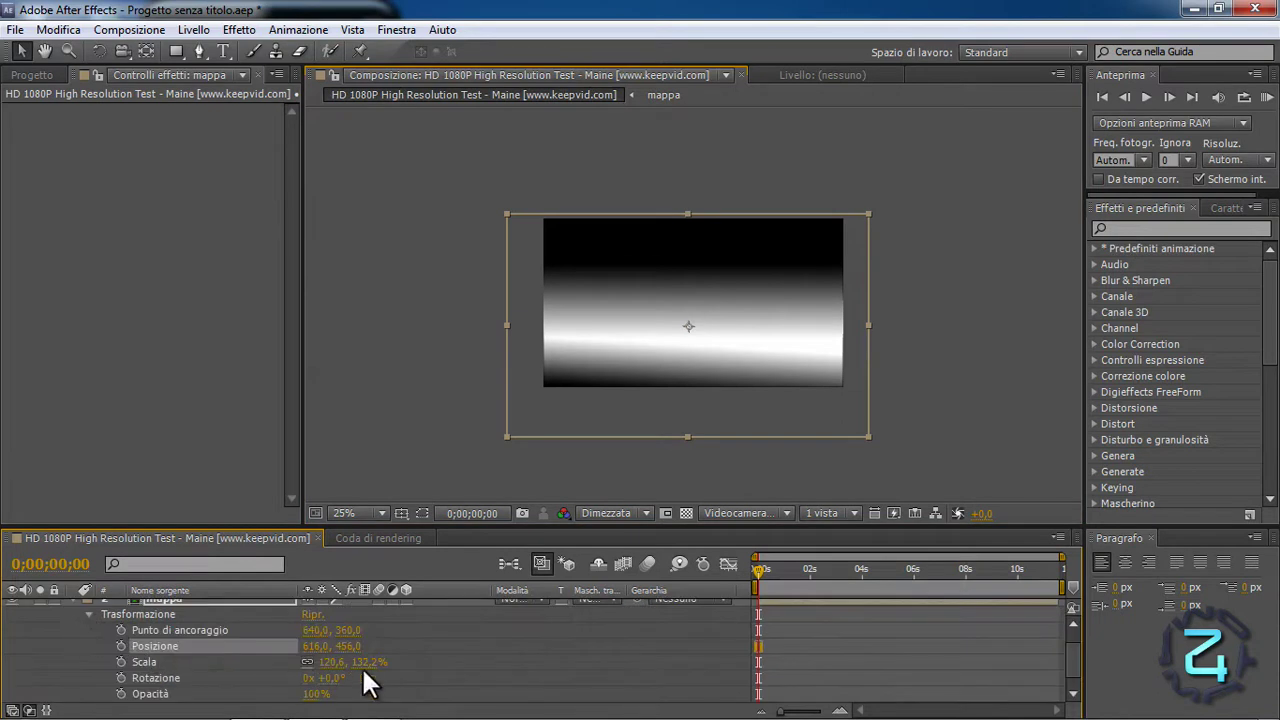
pyautogui.moveTo(340, 679); pyautogui.dragTo(341, 679)
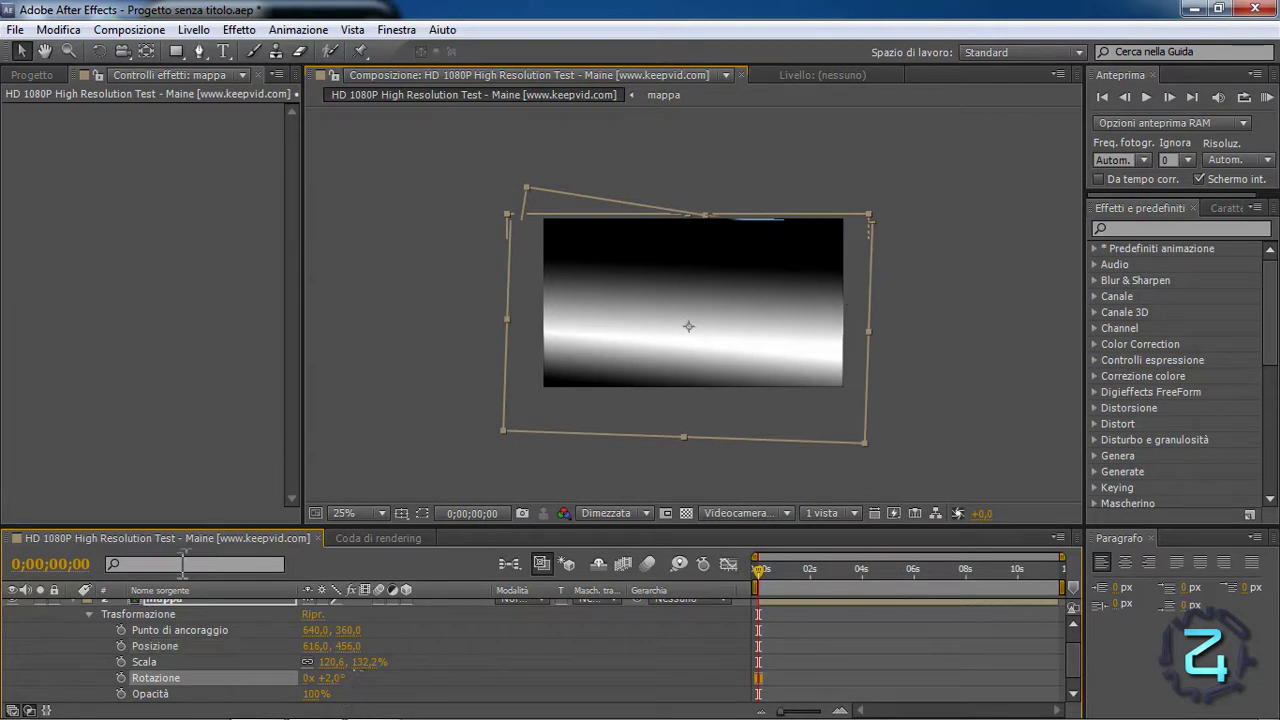
# - Hide the mappa layer, examine the blurred footage at 50% magnification, and collapse the layer's properties
pyautogui.scroll(1, 21, 627)
pyautogui.click(12, 622)
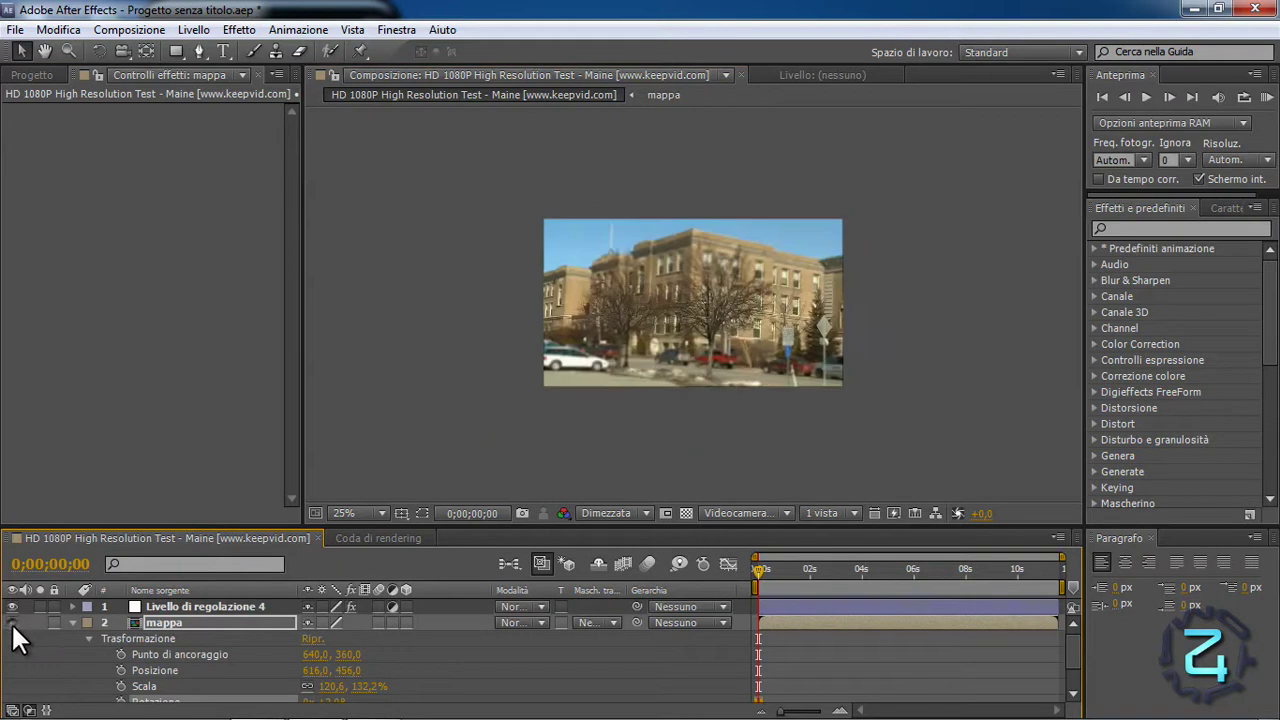
pyautogui.click(343, 513)
pyautogui.click(422, 458)
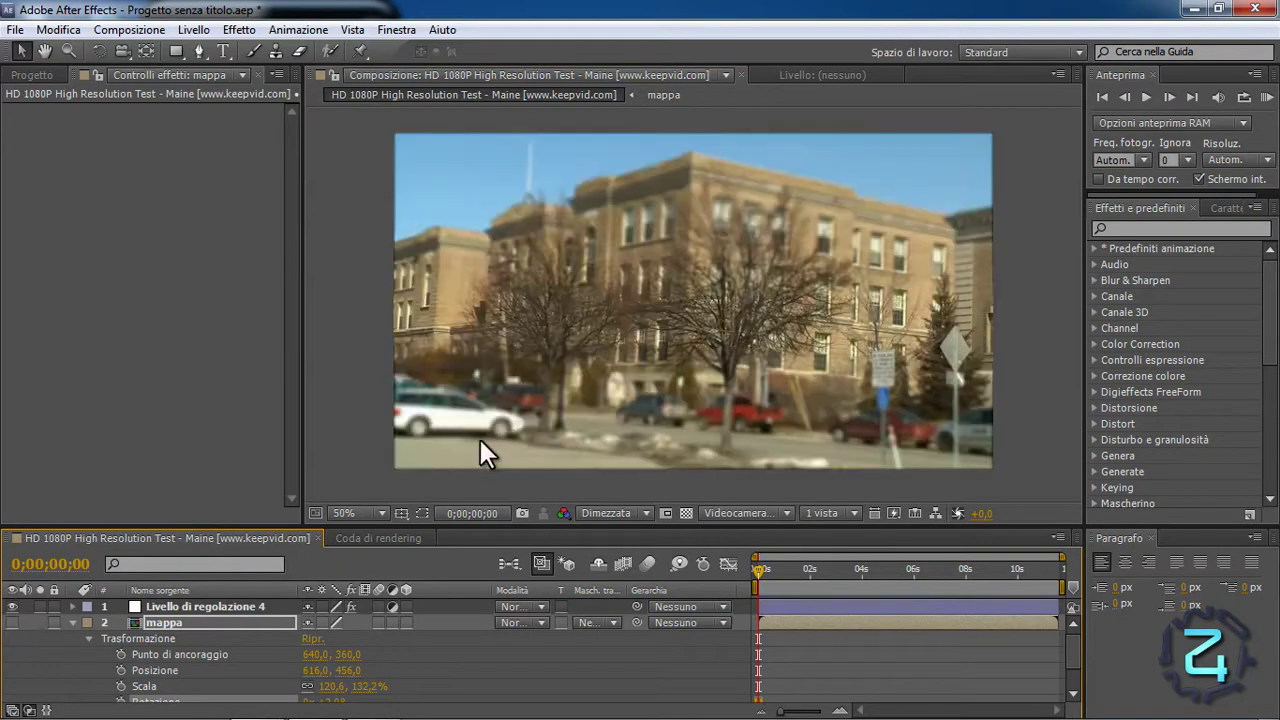
pyautogui.click(72, 621)
pyautogui.press('Return')
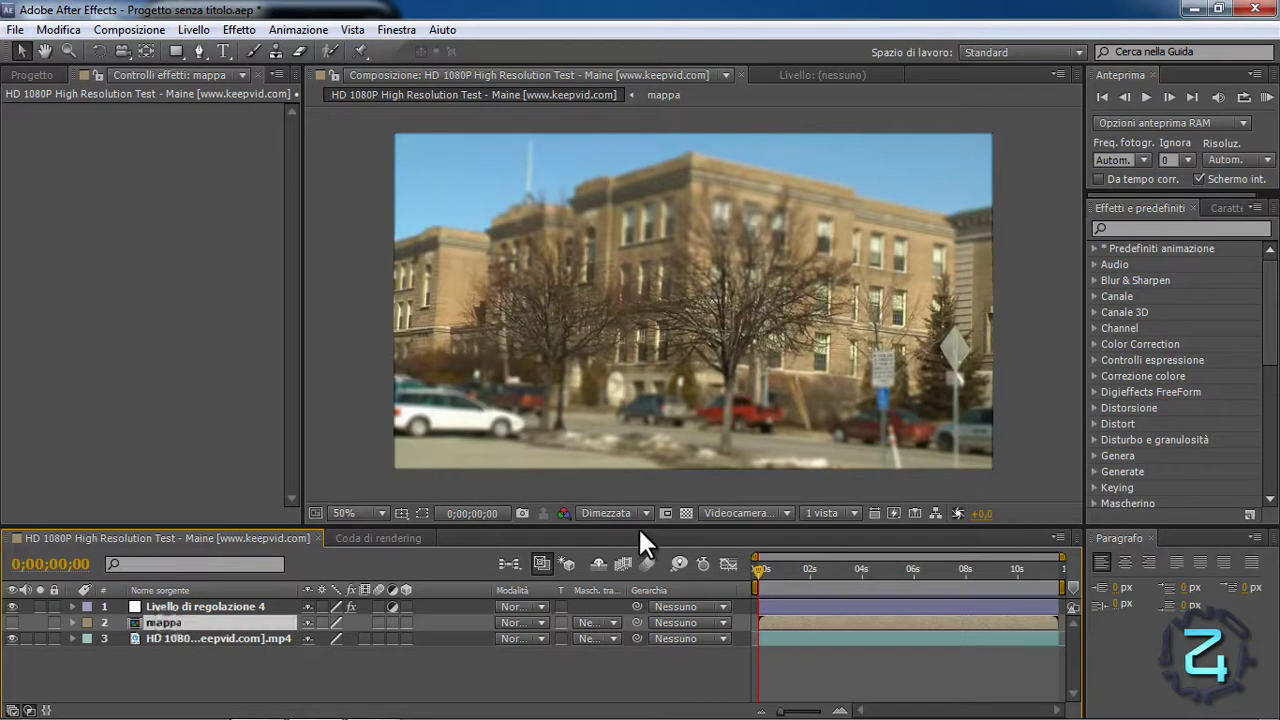
# - Enable repeating of edge pixels in the Sfocatura lente effect of Livello di regolazione 4 and collapse the effect's settings
pyautogui.moveTo(757, 567)
pyautogui.mouseDown()
pyautogui.moveTo(926, 570)
pyautogui.moveTo(753, 570)
pyautogui.mouseUp()
pyautogui.click(186, 603)
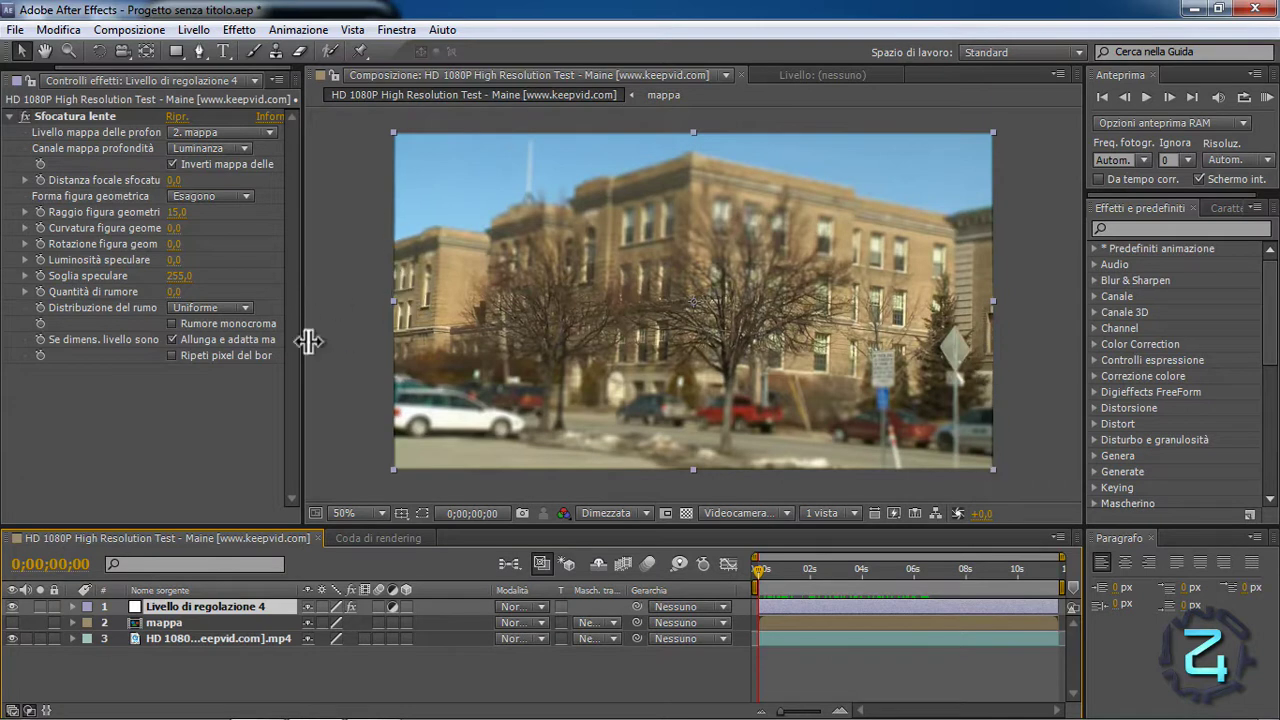
pyautogui.click(172, 356)
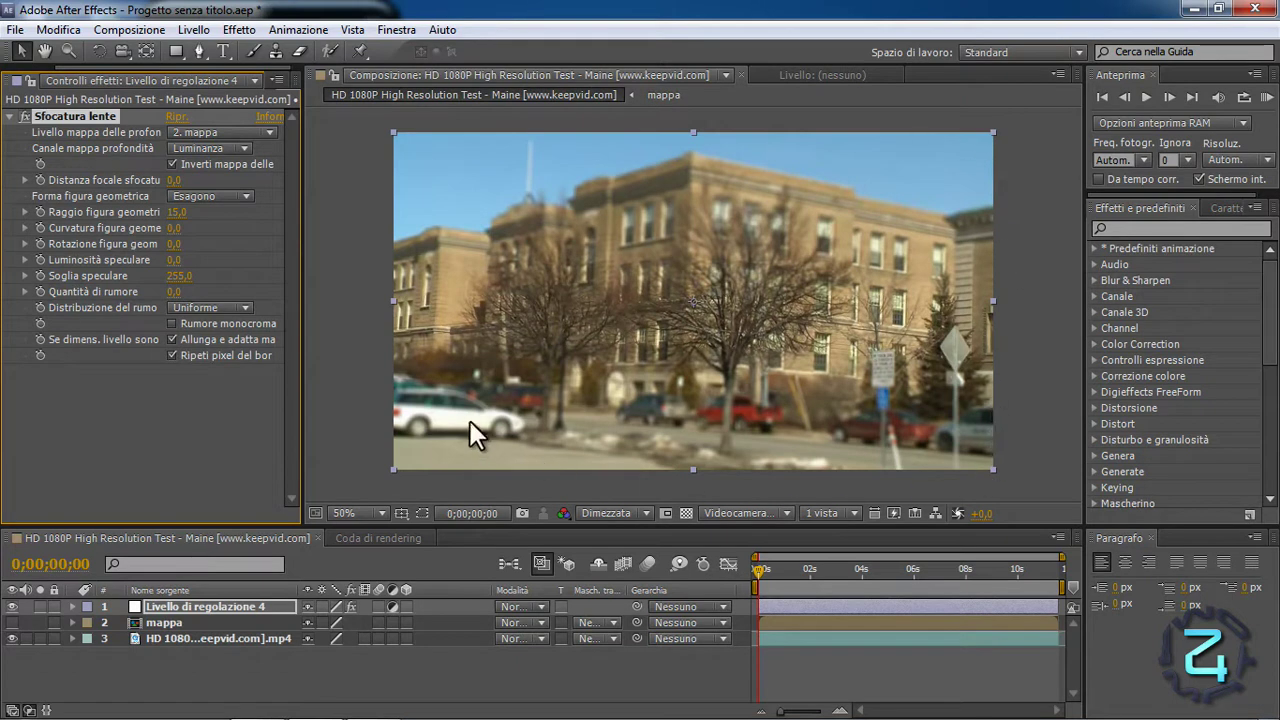
pyautogui.click(10, 115)
# - Add a second adjustment layer directly above Livello di regolazione 4
pyautogui.click(188, 606)
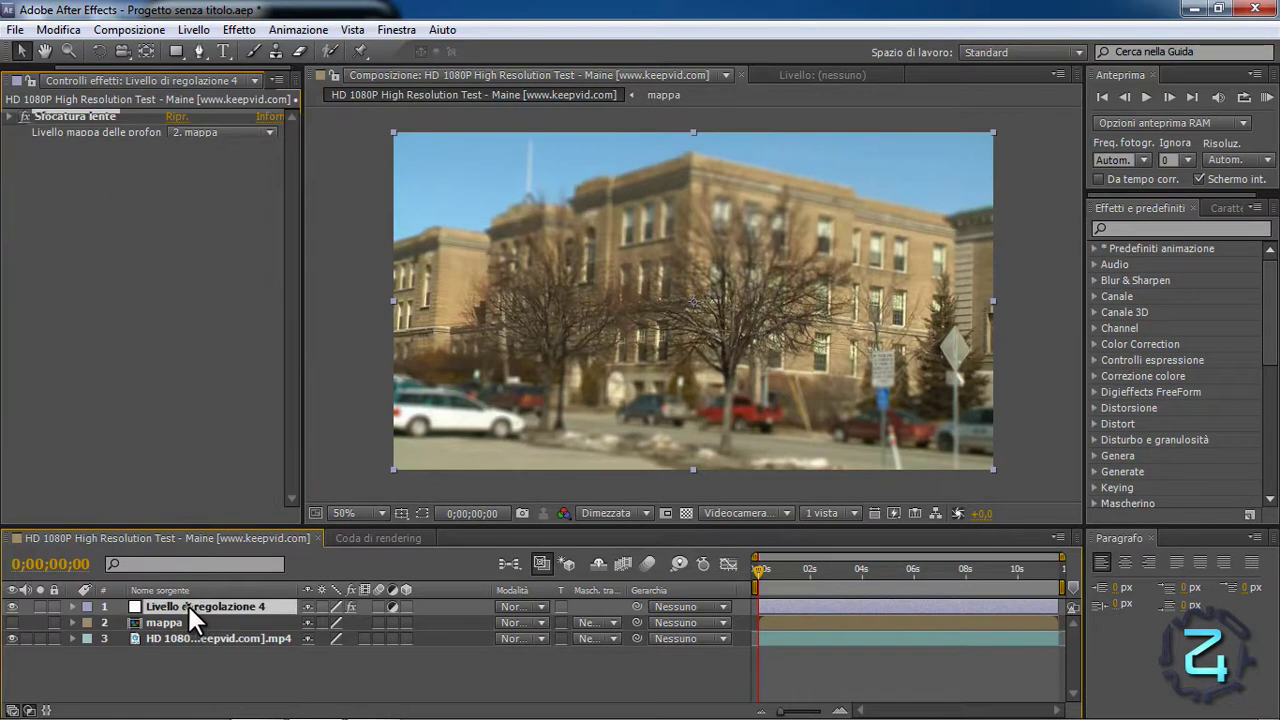
pyautogui.click(194, 29)
pyautogui.moveTo(223, 52)
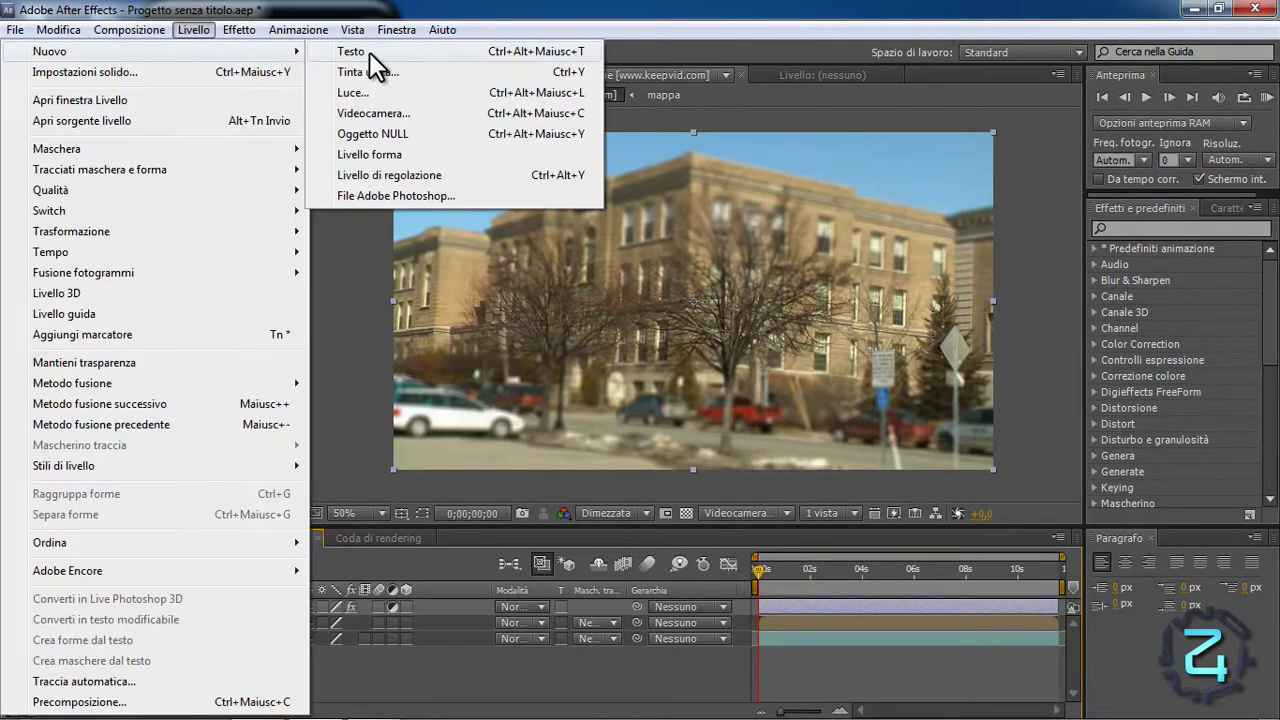
pyautogui.click(374, 173)
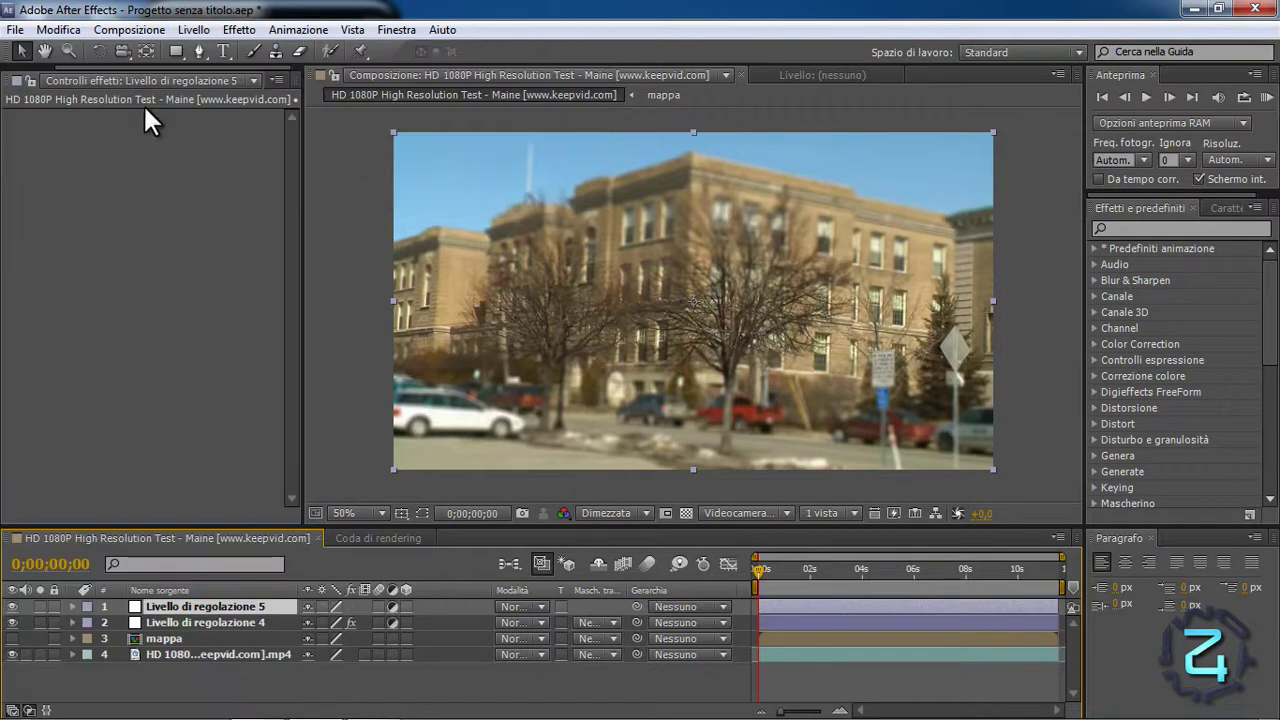
# - Apply the Curve effect to Livello di regolazione 5 and shape its RGB curve into a soft S with lowered shadows and a lowered white point
pyautogui.click(234, 29)
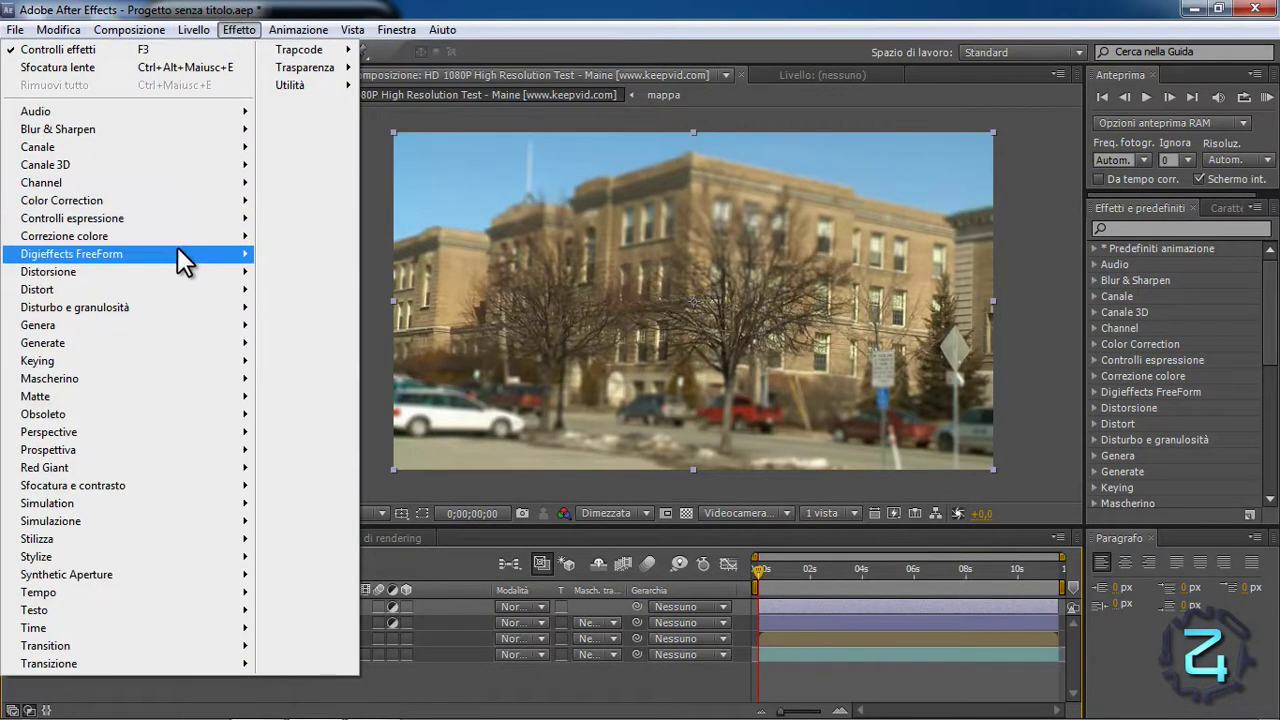
pyautogui.moveTo(178, 250)
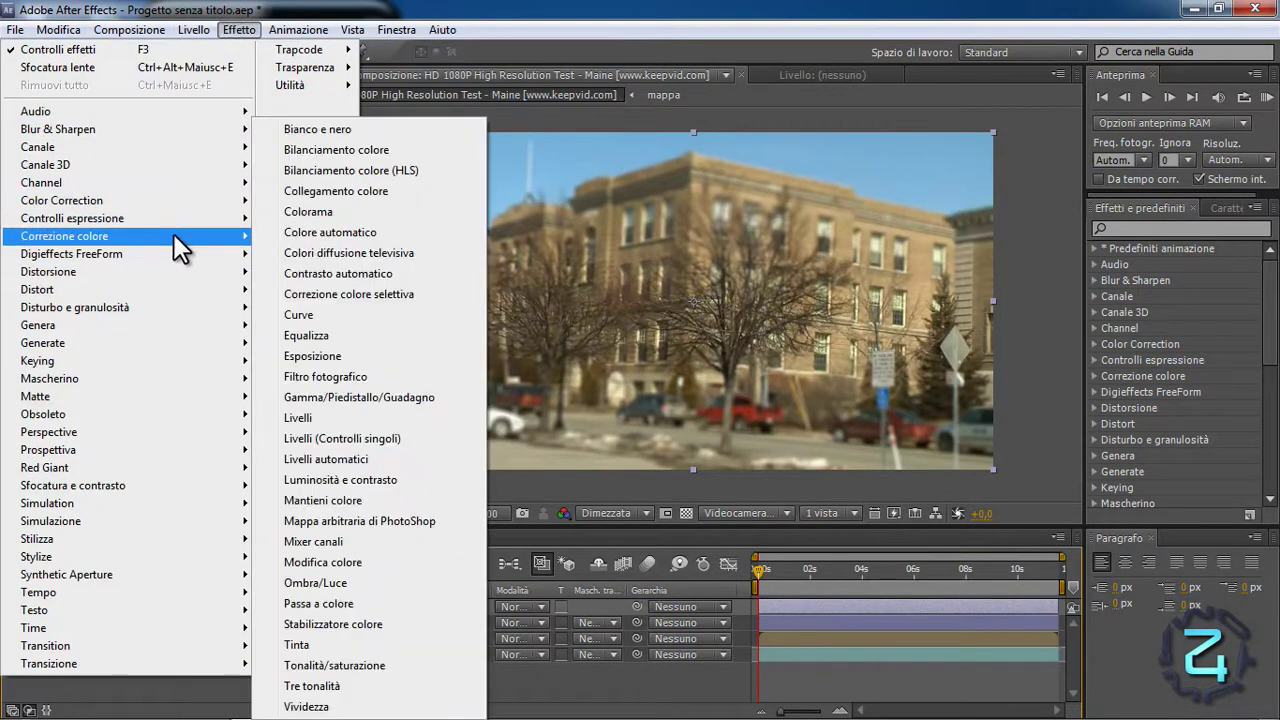
pyautogui.click(300, 314)
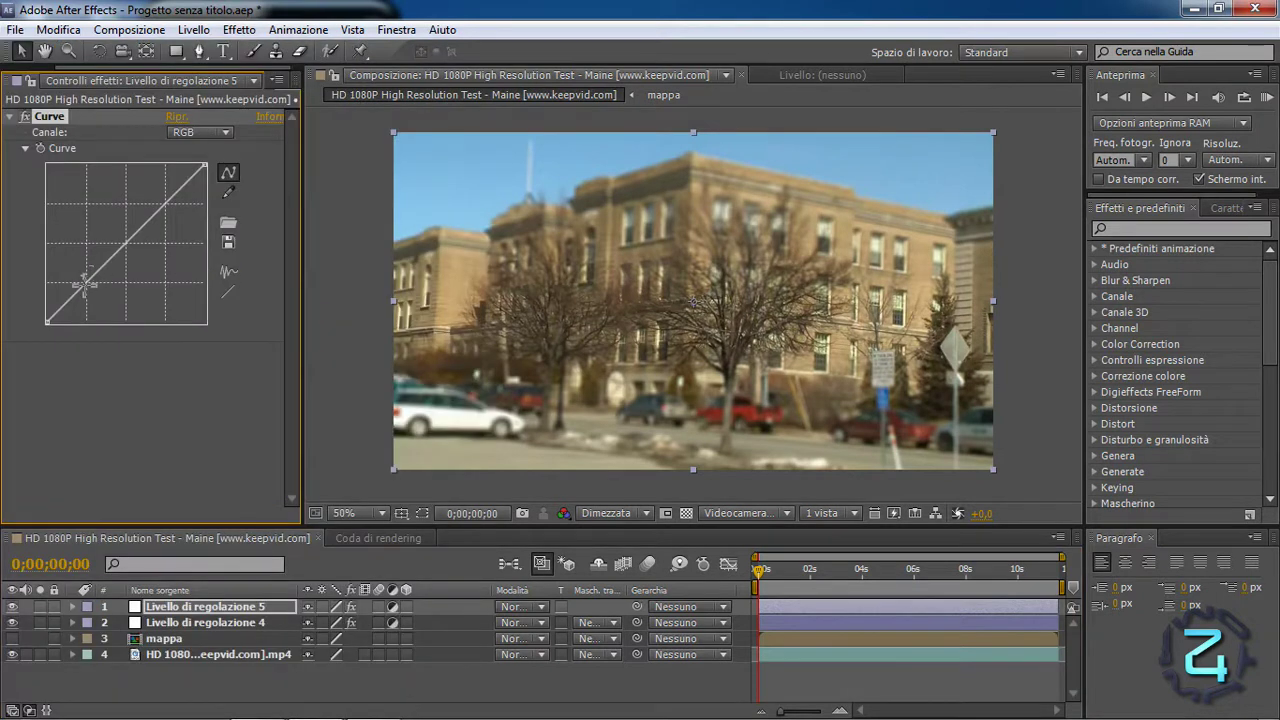
pyautogui.moveTo(84, 287); pyautogui.dragTo(84, 296)
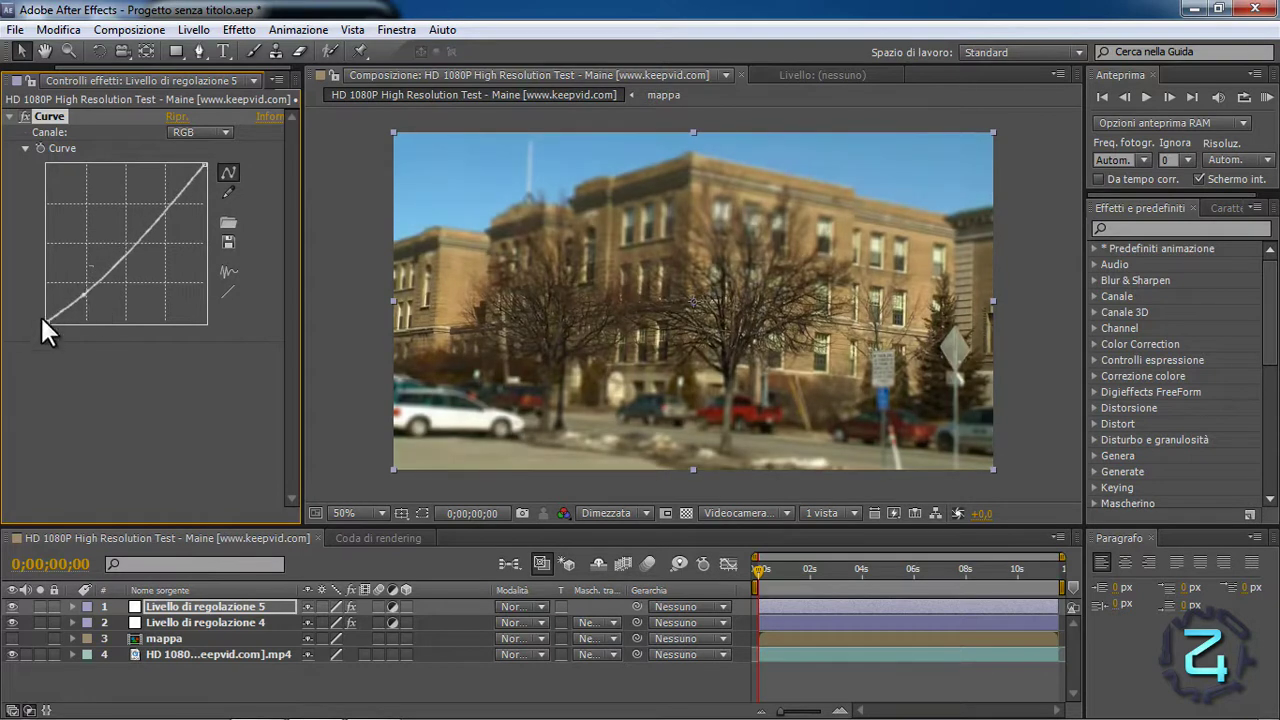
pyautogui.moveTo(48, 322); pyautogui.dragTo(63, 337)
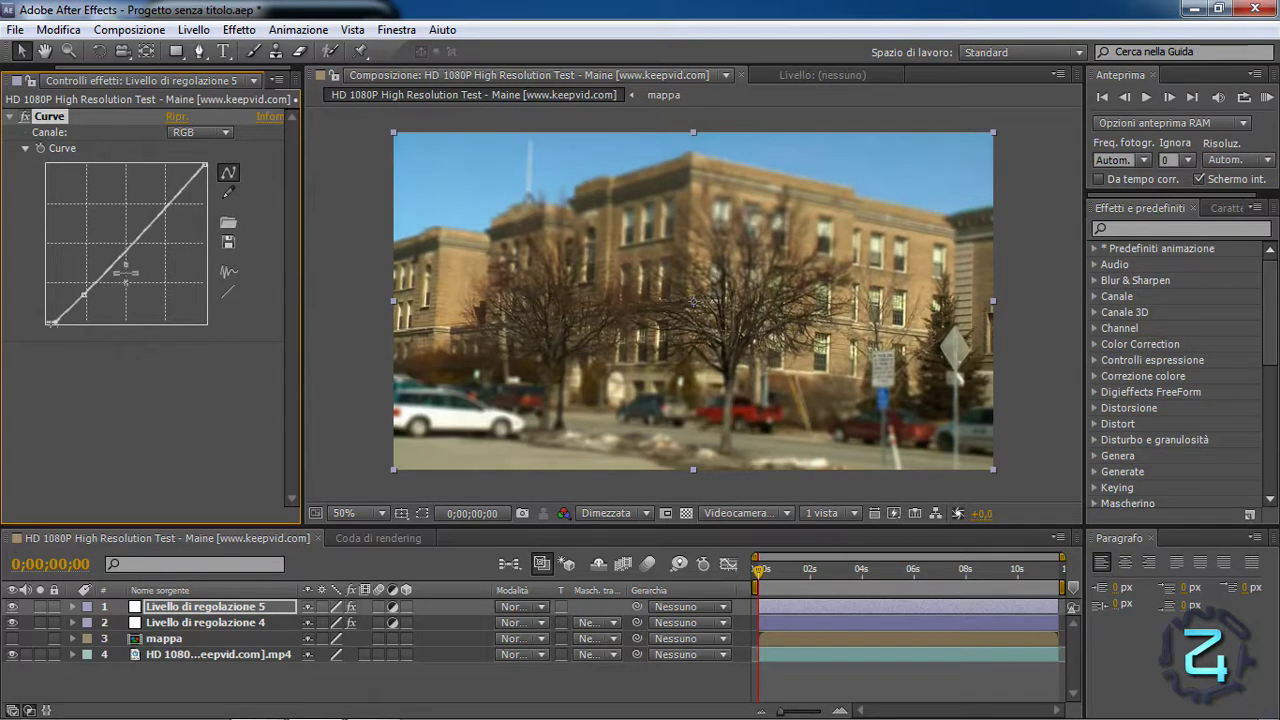
pyautogui.moveTo(203, 166); pyautogui.dragTo(185, 197)
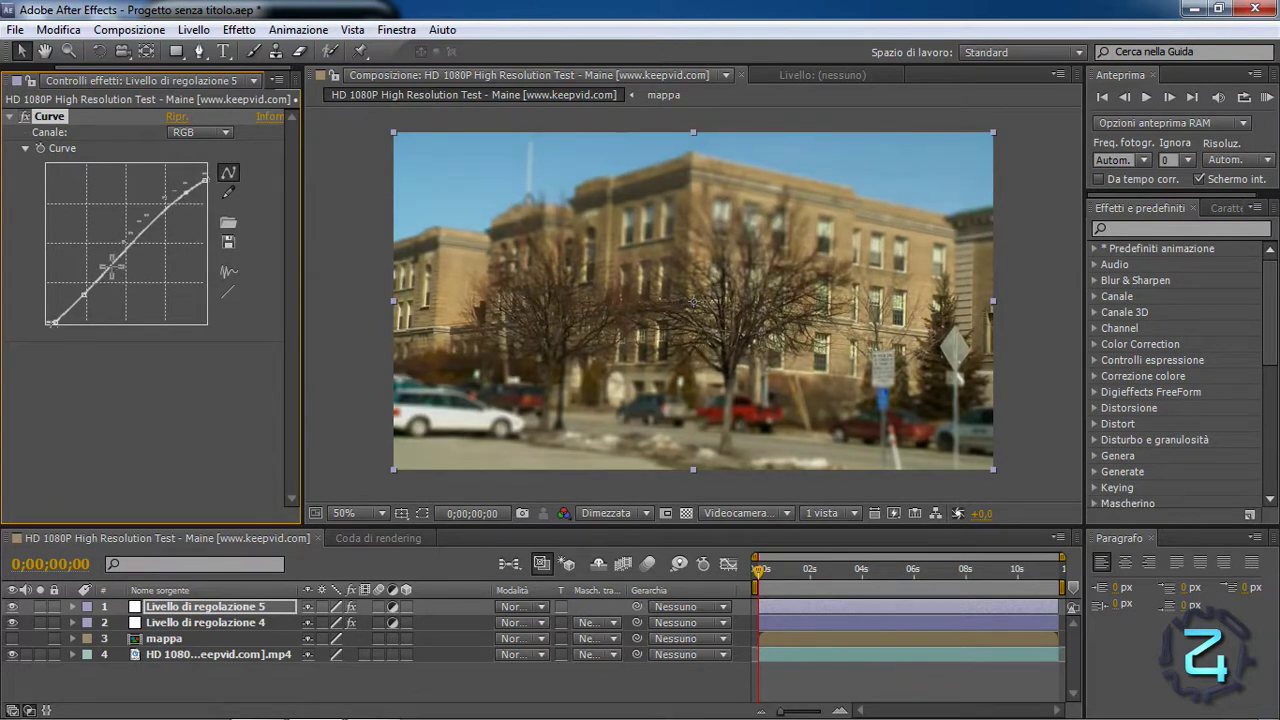
pyautogui.moveTo(88, 290); pyautogui.dragTo(88, 298)
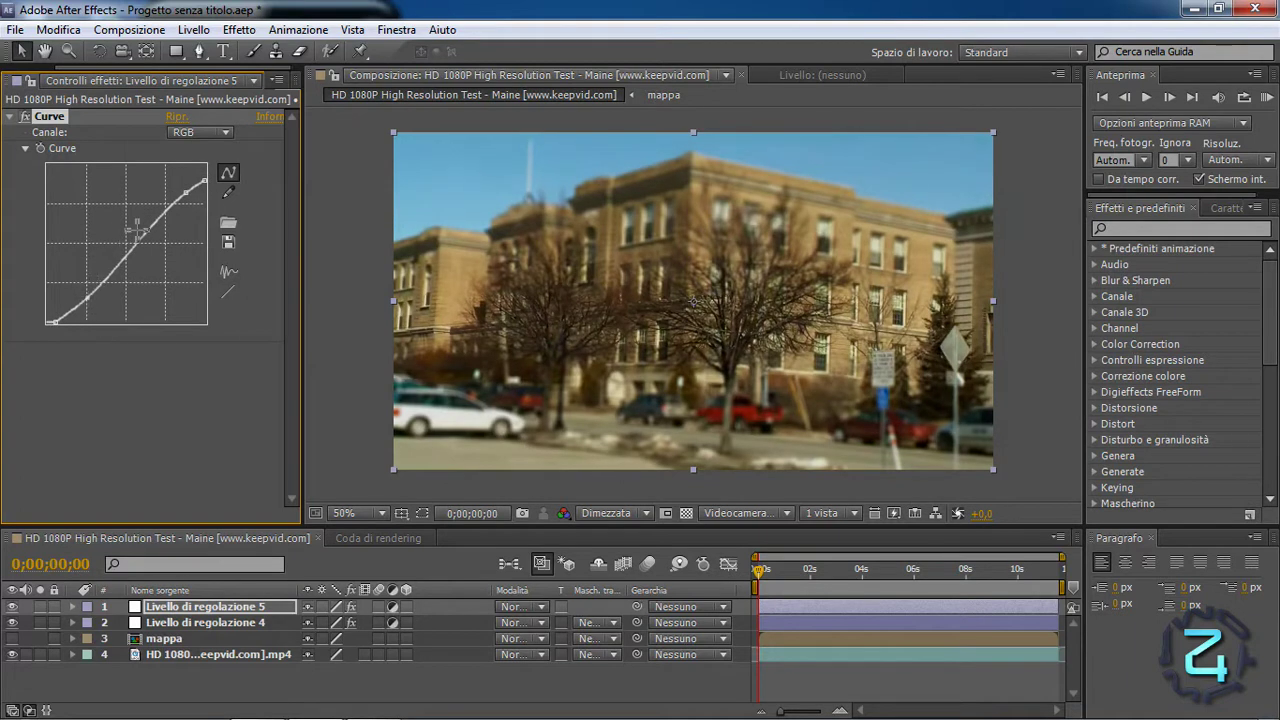
pyautogui.click(9, 117)
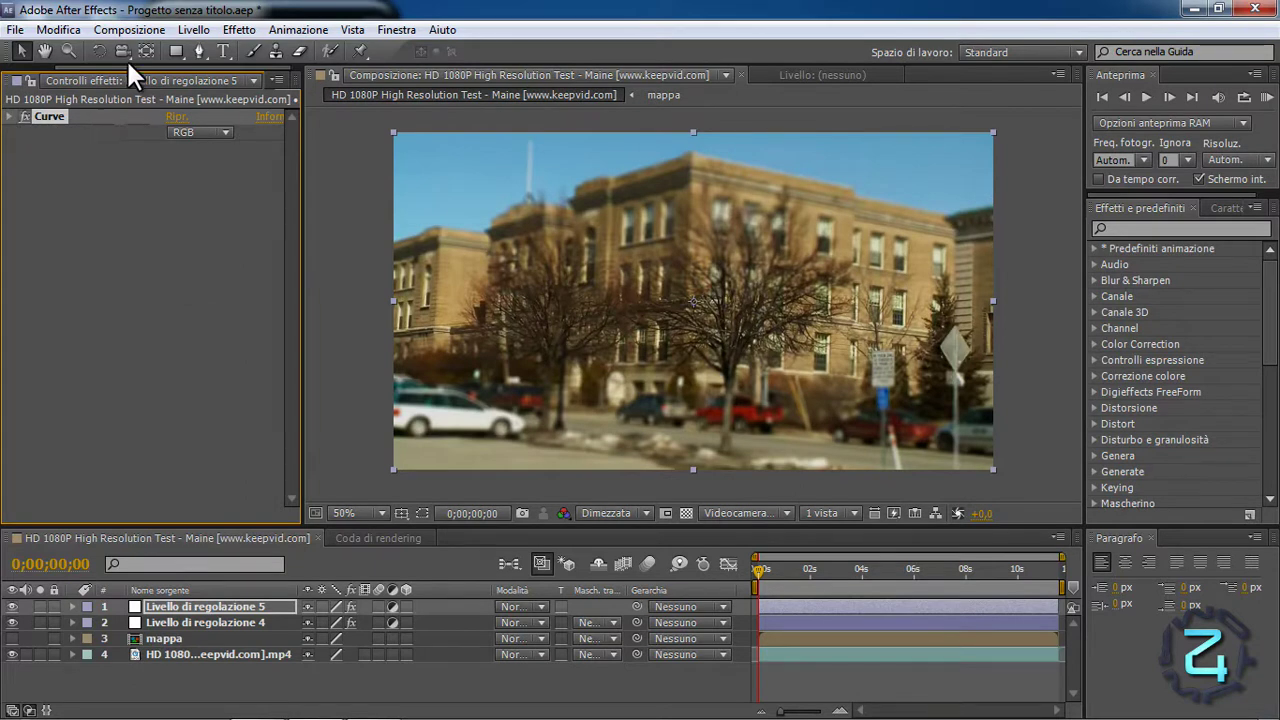
# - Add Luminosità e contrasto to Livello di regolazione 5 with Luminosità -17 and Contrasto -19, and play a full-screen RAM preview
pyautogui.click(239, 29)
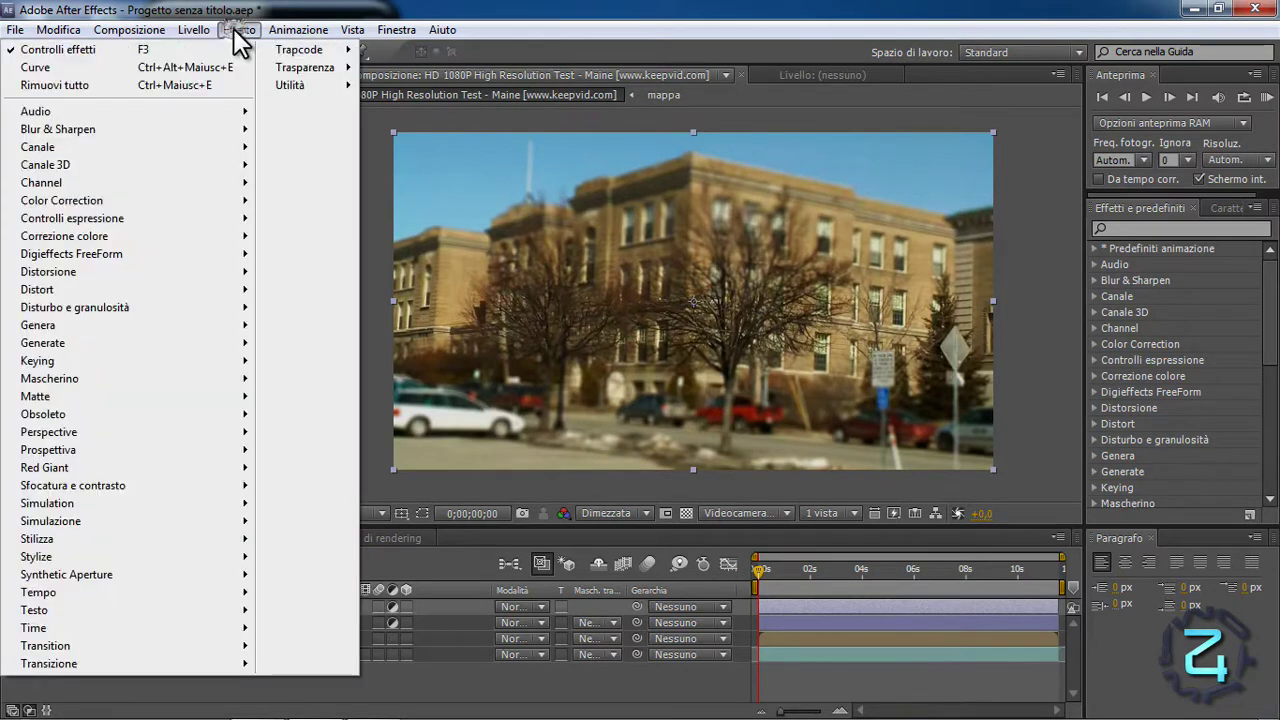
pyautogui.moveTo(187, 236)
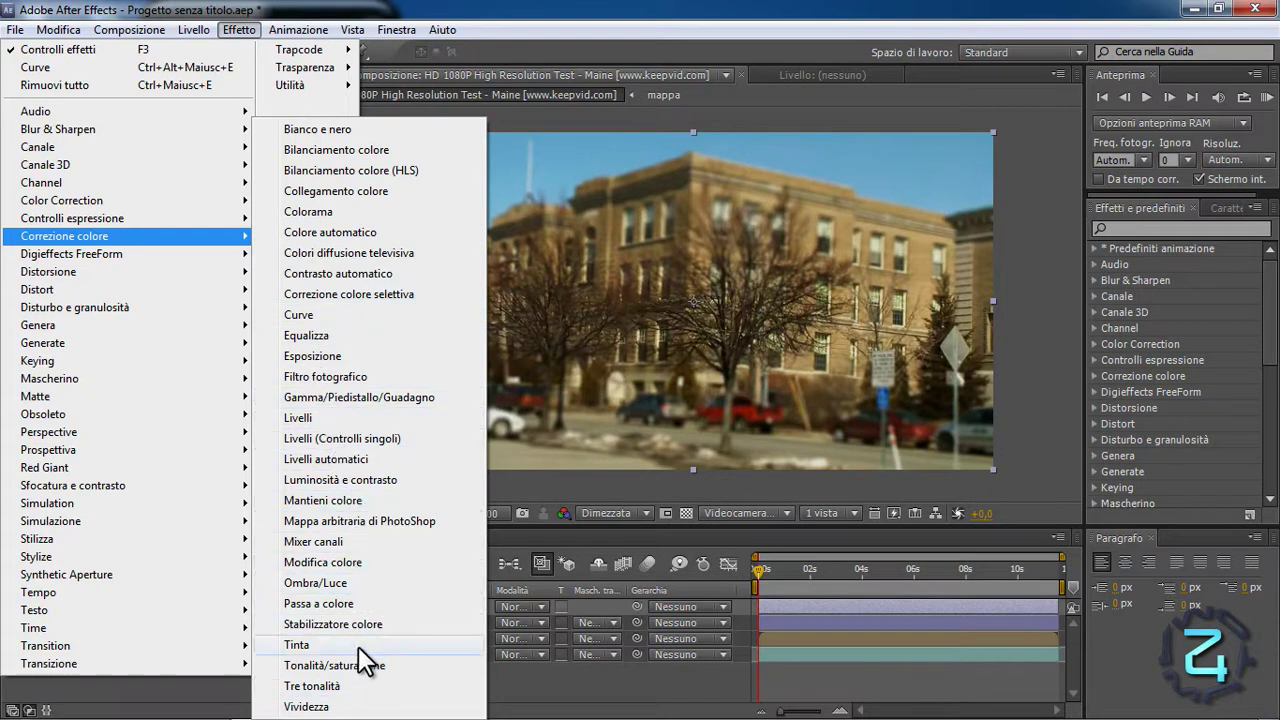
pyautogui.click(358, 480)
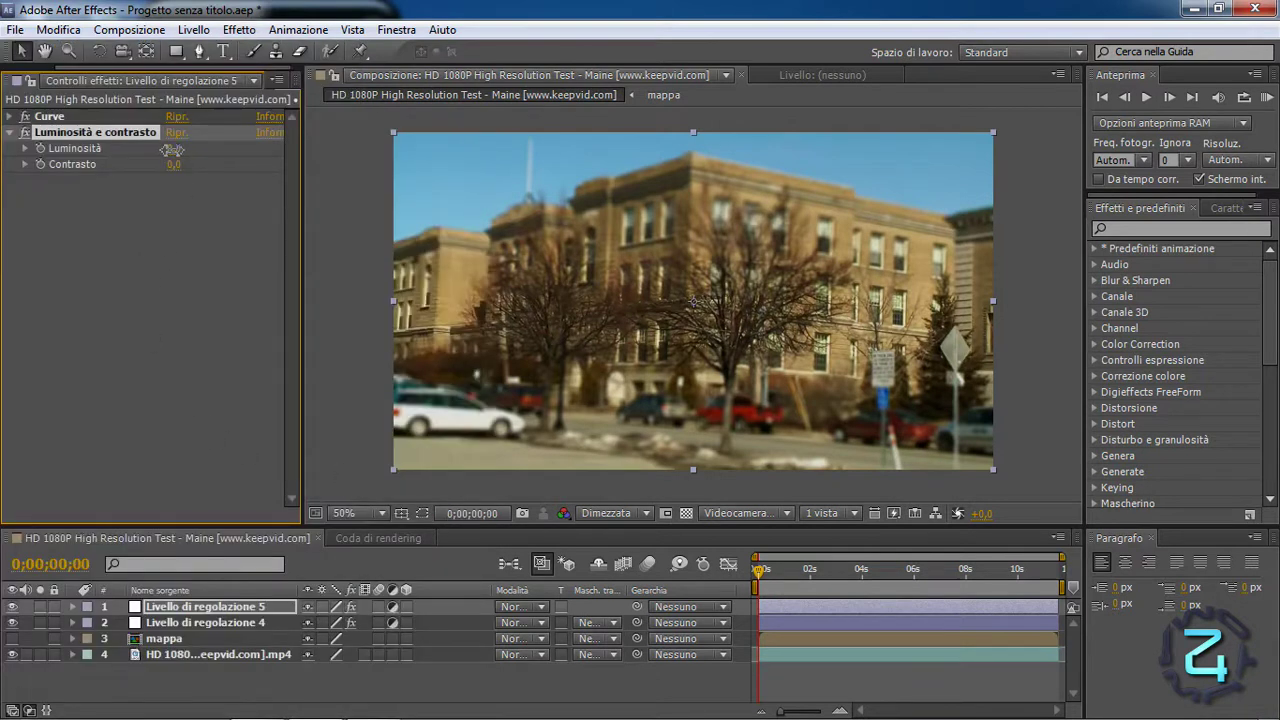
pyautogui.moveTo(171, 150); pyautogui.dragTo(157, 149)
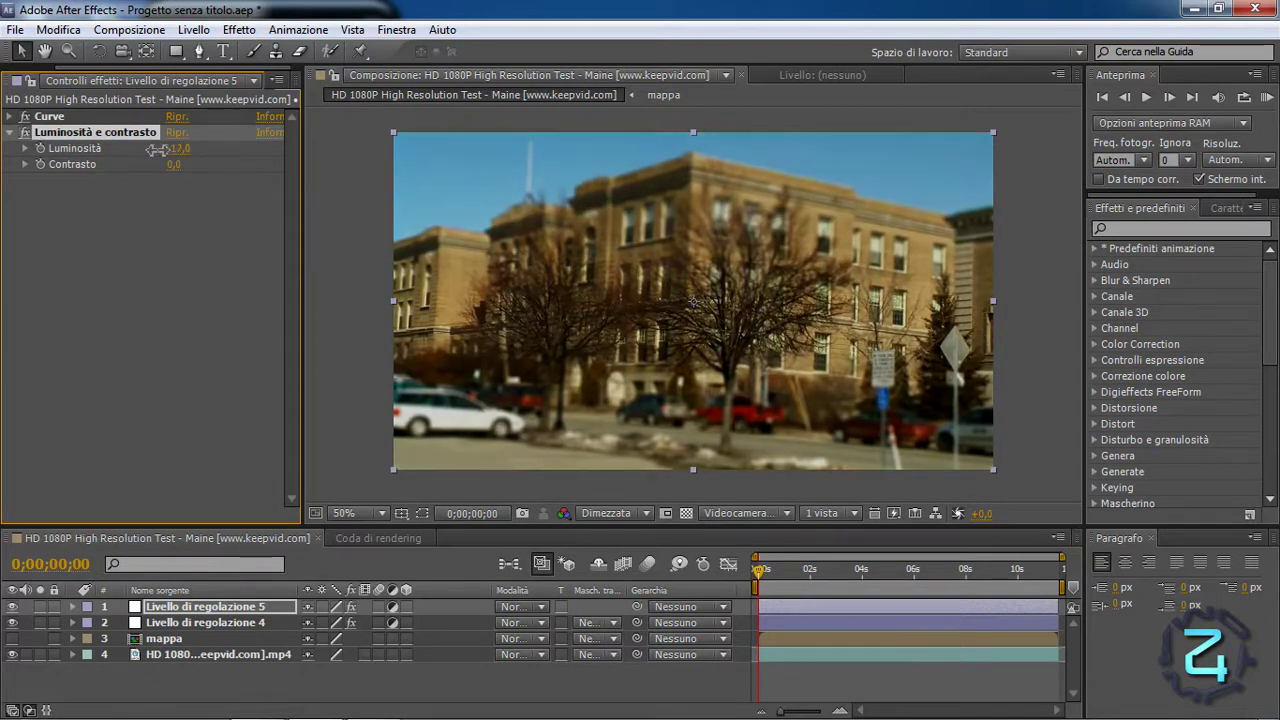
pyautogui.moveTo(168, 165); pyautogui.dragTo(155, 168)
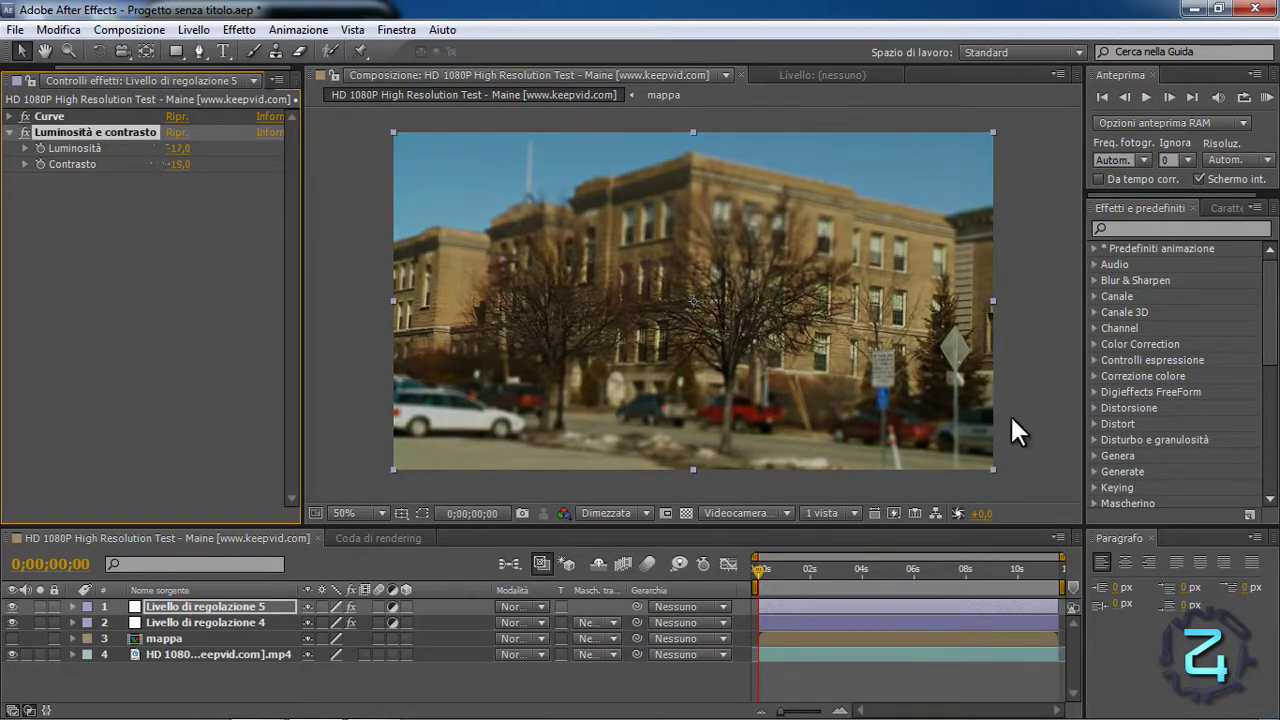
pyautogui.click(1265, 96)
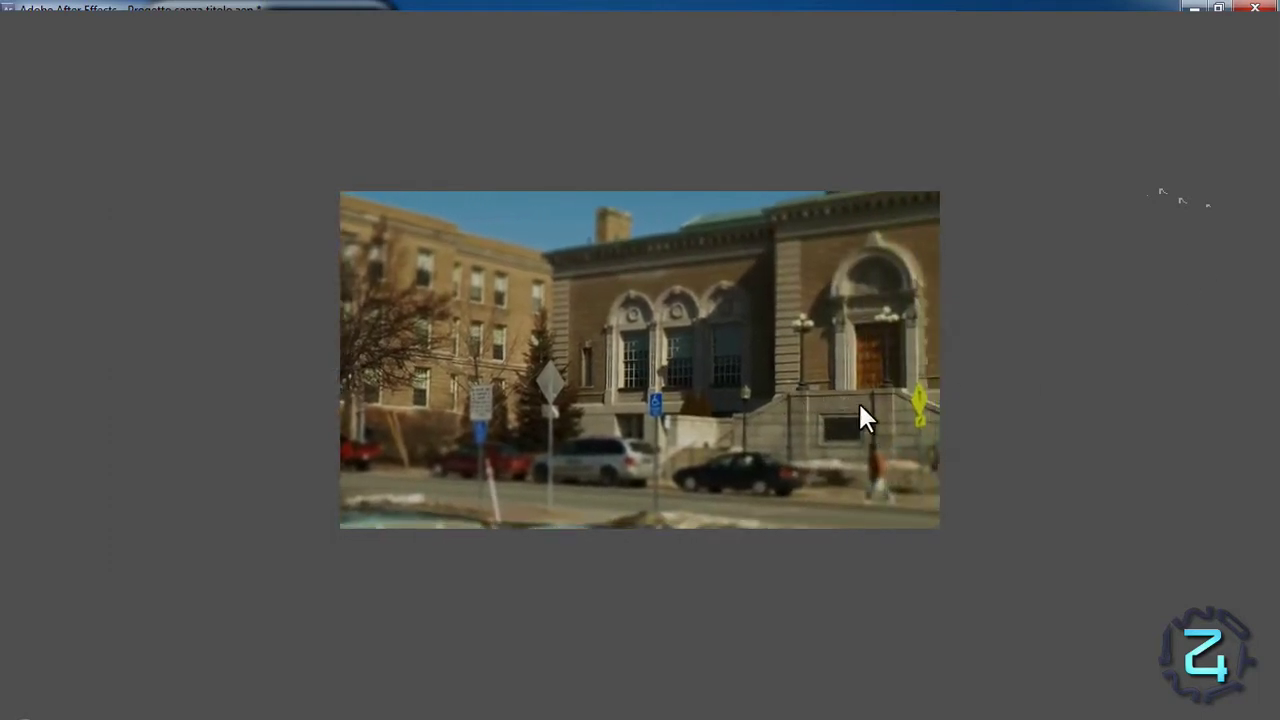
pyautogui.click(1106, 340)
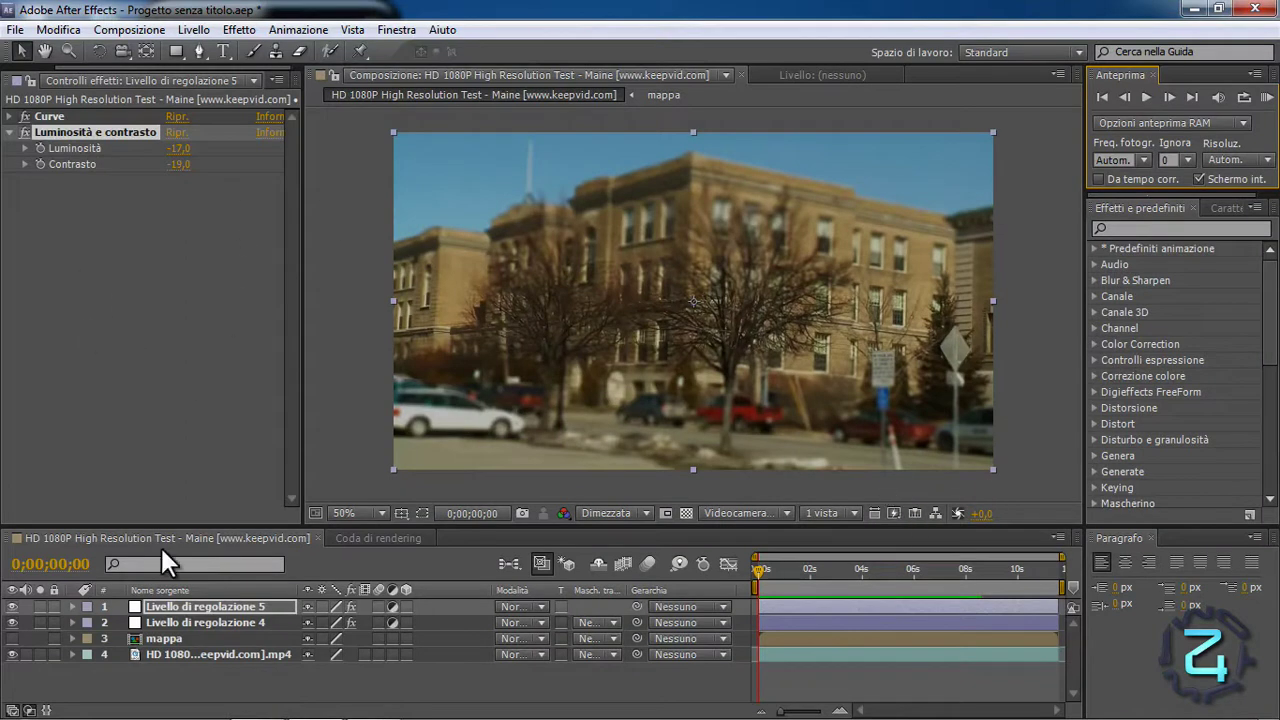
# - Apply the Tempo di posterizzazione effect to the building footage layer and set its Frequenza fotogrammi to 8
pyautogui.click(168, 654)
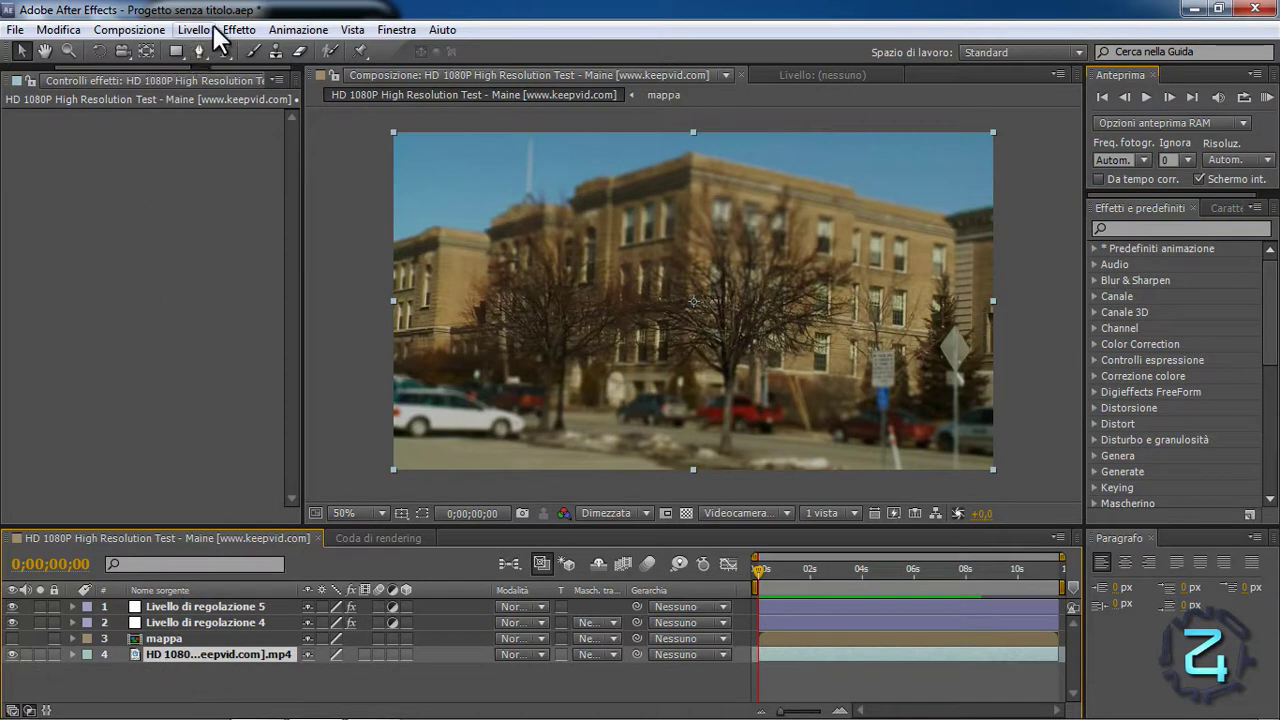
pyautogui.click(238, 31)
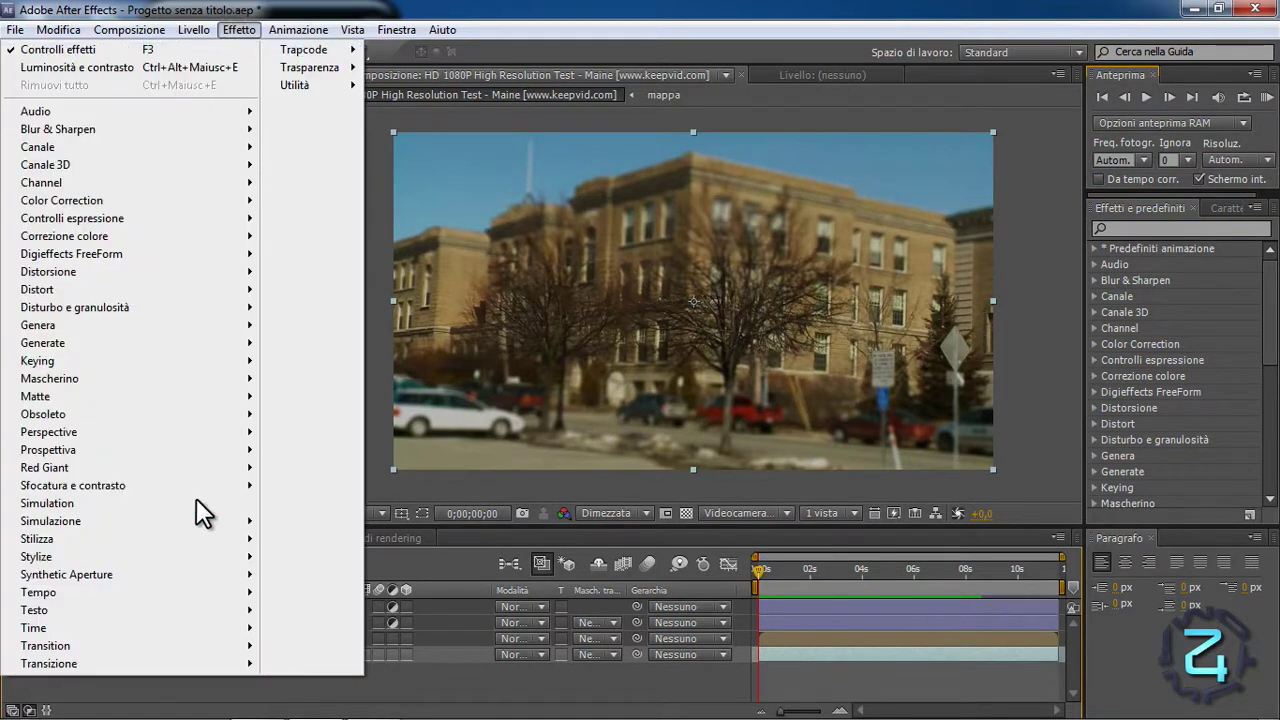
pyautogui.moveTo(206, 600)
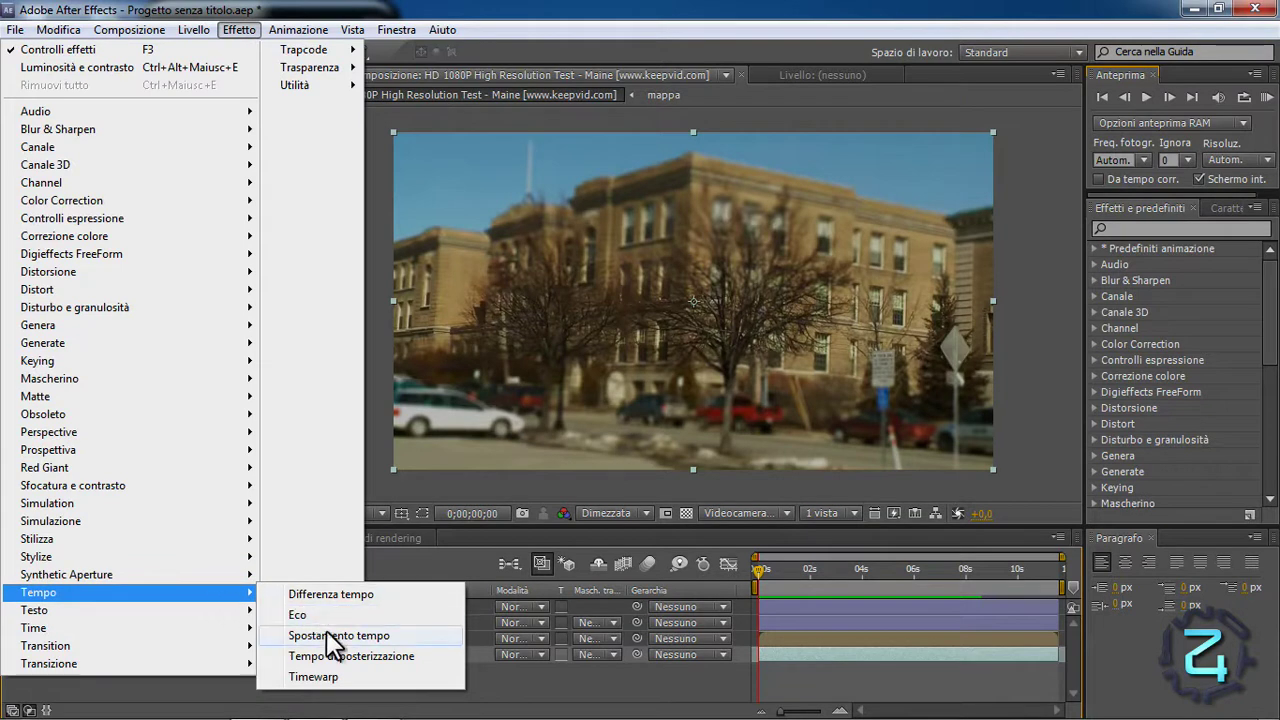
pyautogui.click(330, 656)
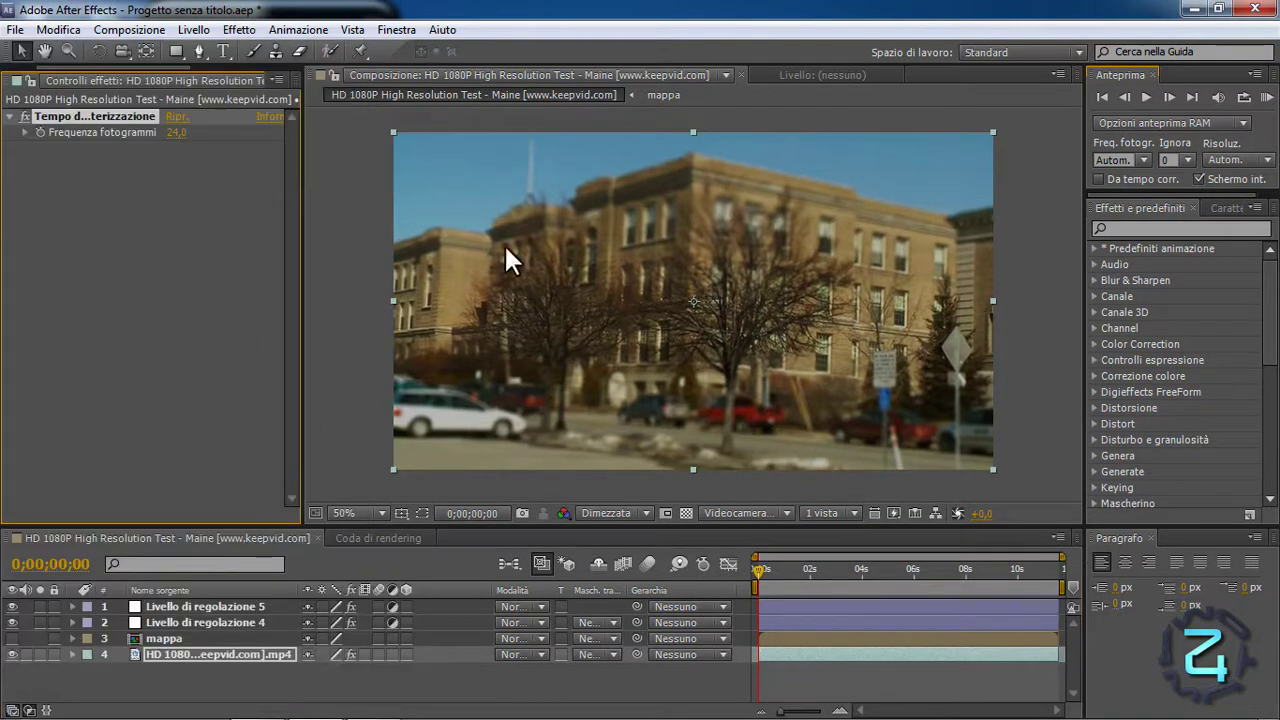
pyautogui.click(176, 134)
pyautogui.write('8')
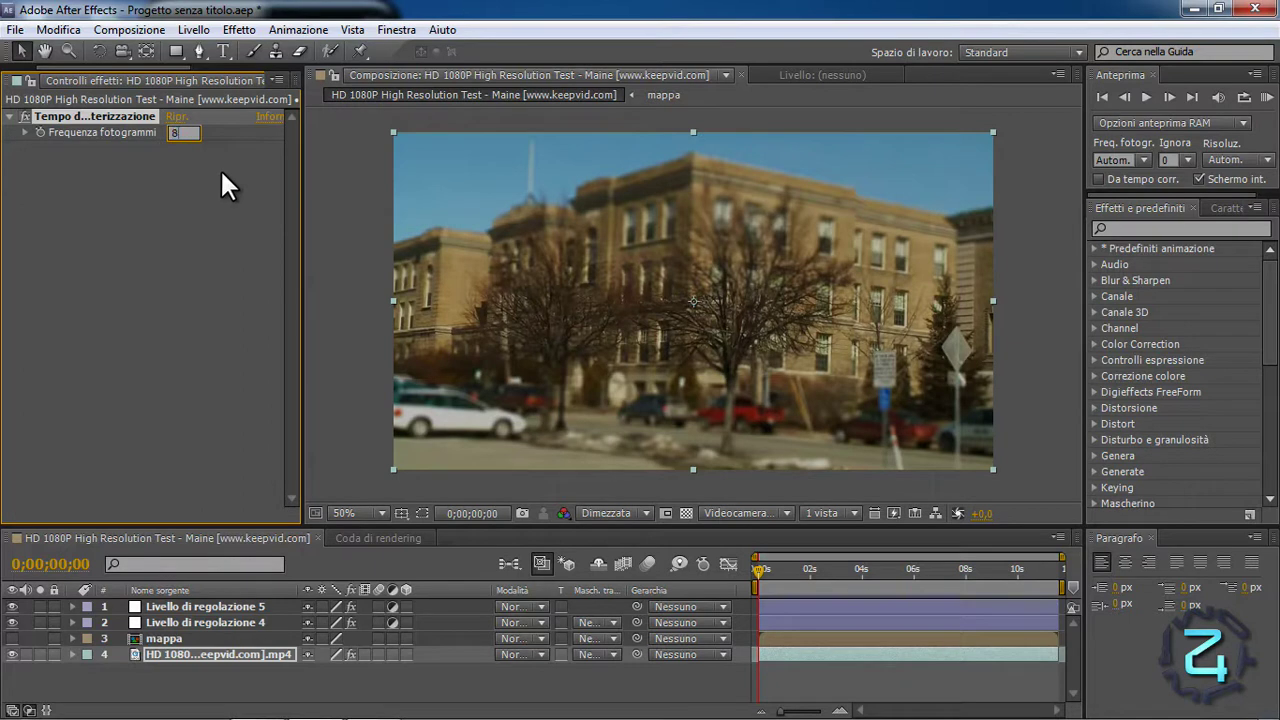
pyautogui.press('Return')
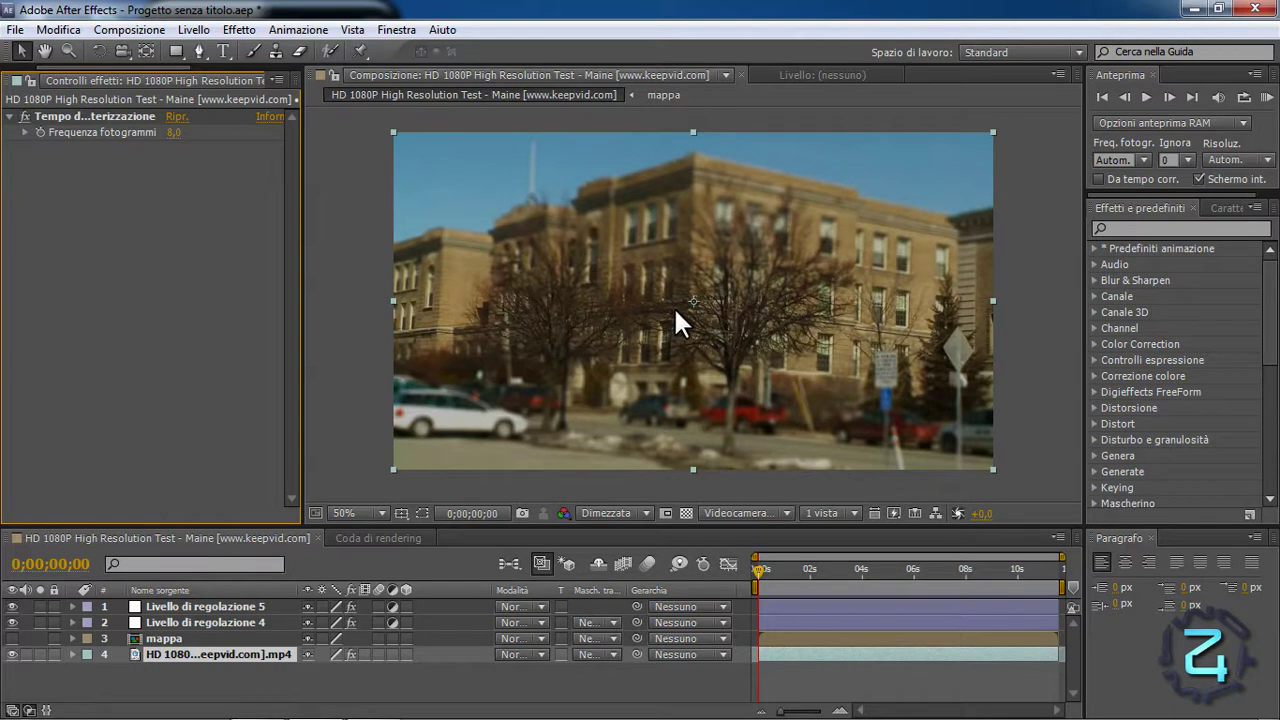
# - Turn off full-screen previewing and start a RAM preview of the composition
pyautogui.click(1194, 171)
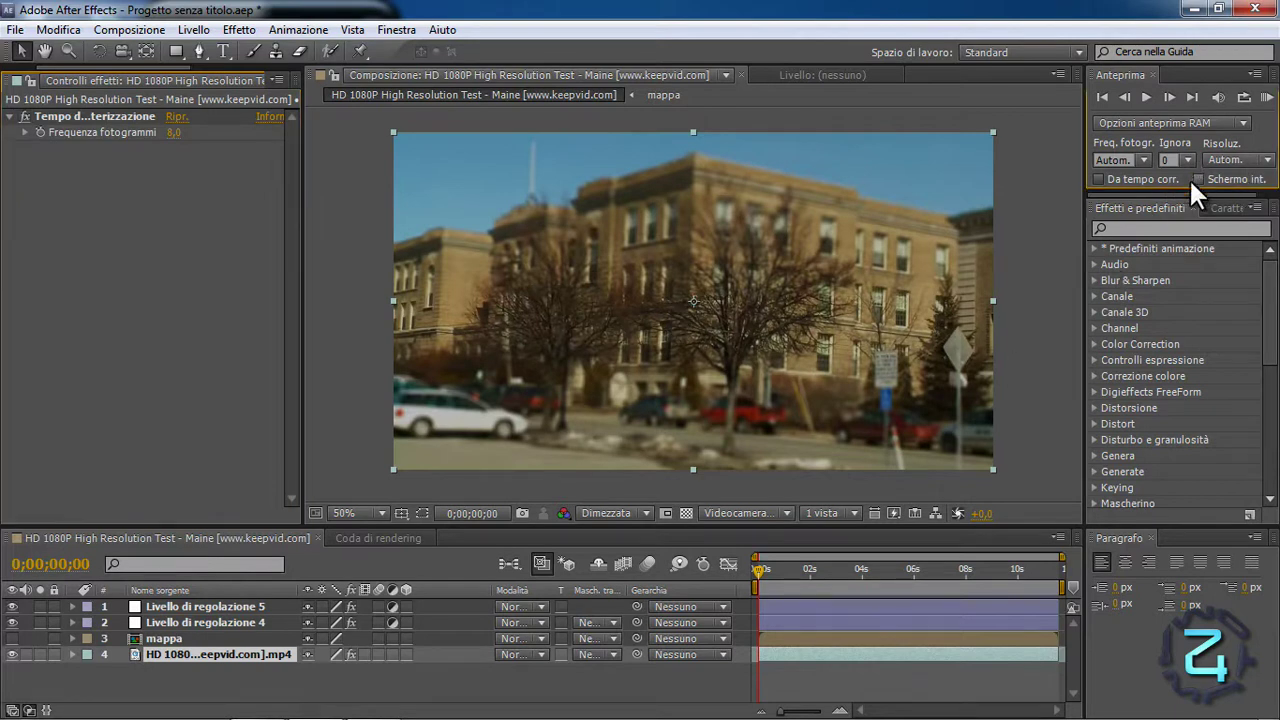
pyautogui.click(1267, 93)
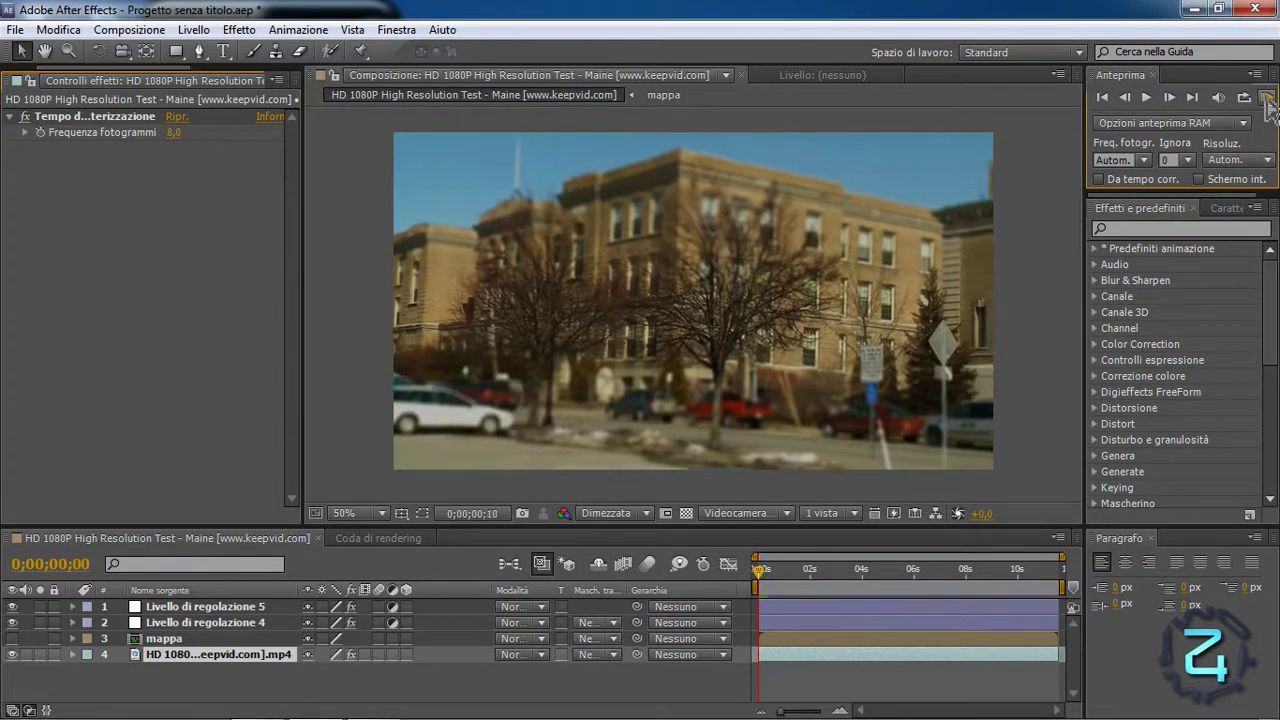